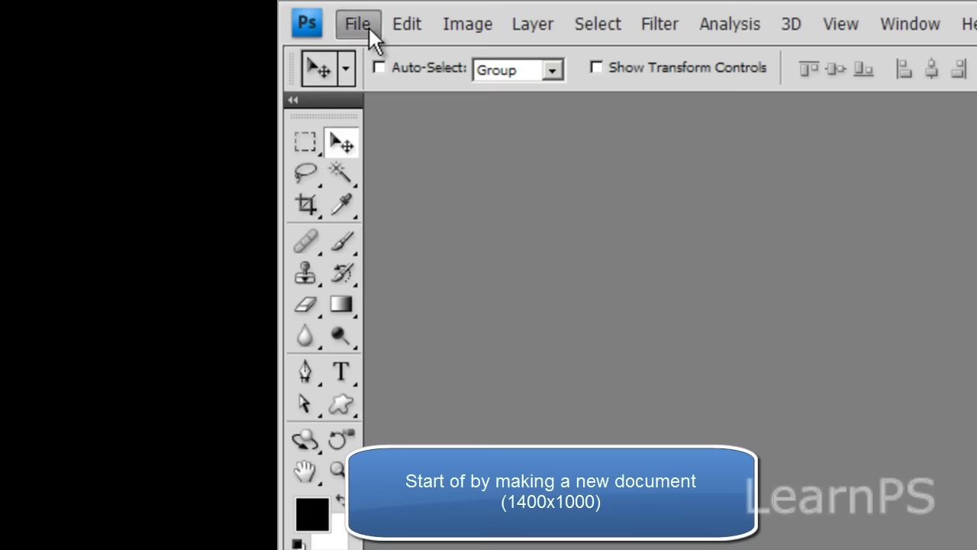
# Create a new white document 1400 pixels wide by 1000 pixels high.
pyautogui.click(368, 26)
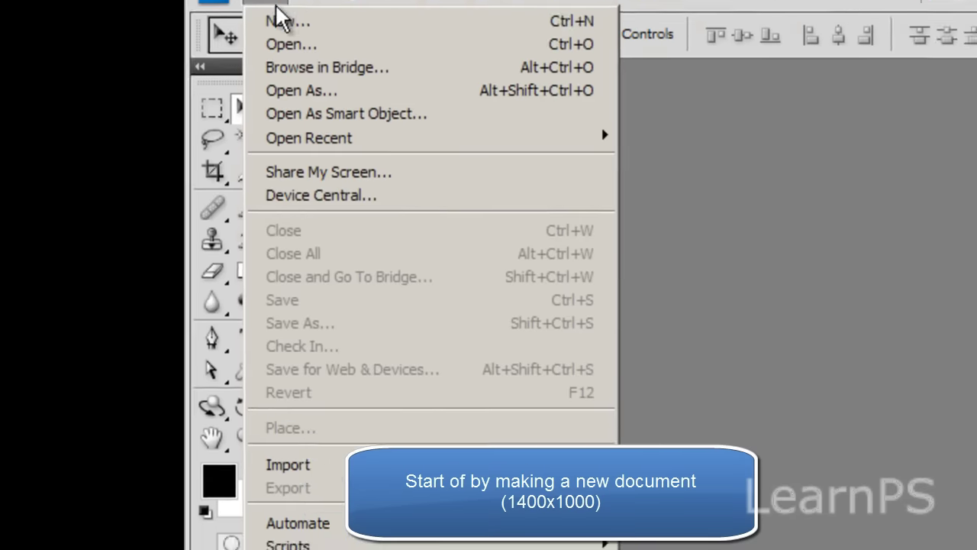
pyautogui.click(280, 18)
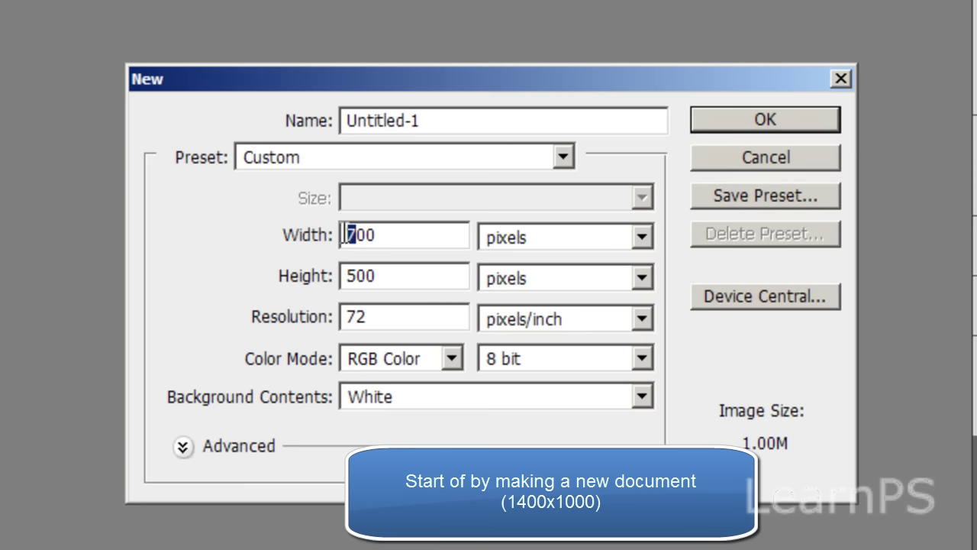
pyautogui.click(345, 276)
pyautogui.press('Delete')
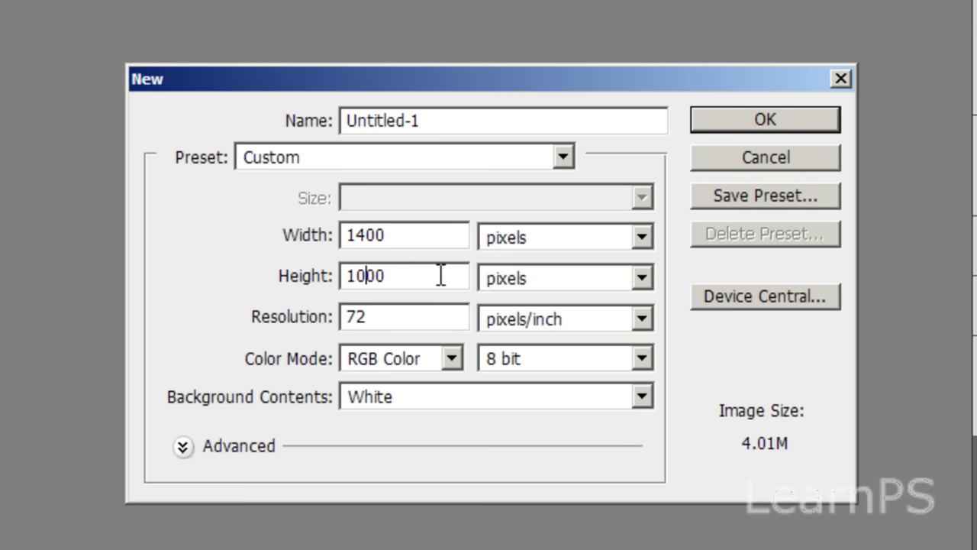
pyautogui.click(765, 120)
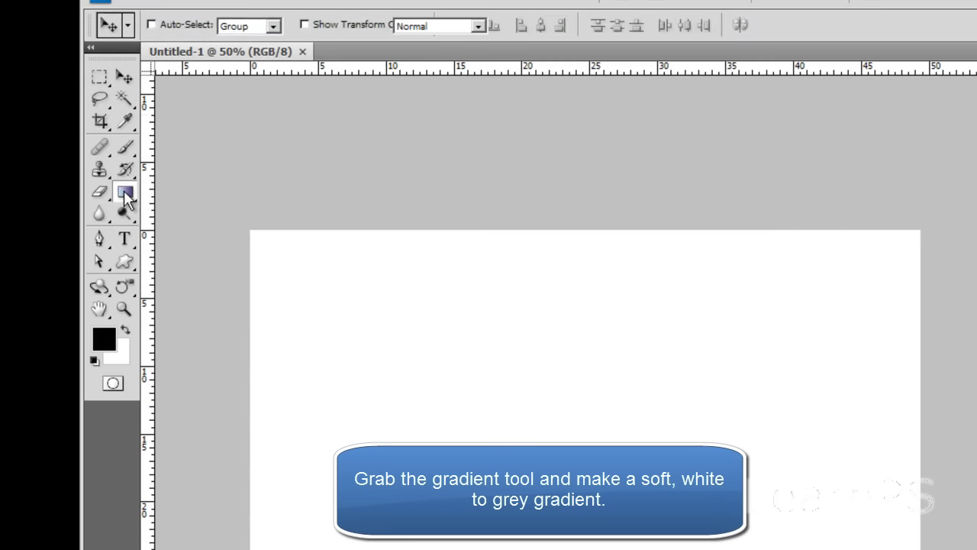
# Fill the background with a vertical white-to-grey gradient using grey stop a6a6a6.
pyautogui.click(124, 191)
pyautogui.click(182, 26)
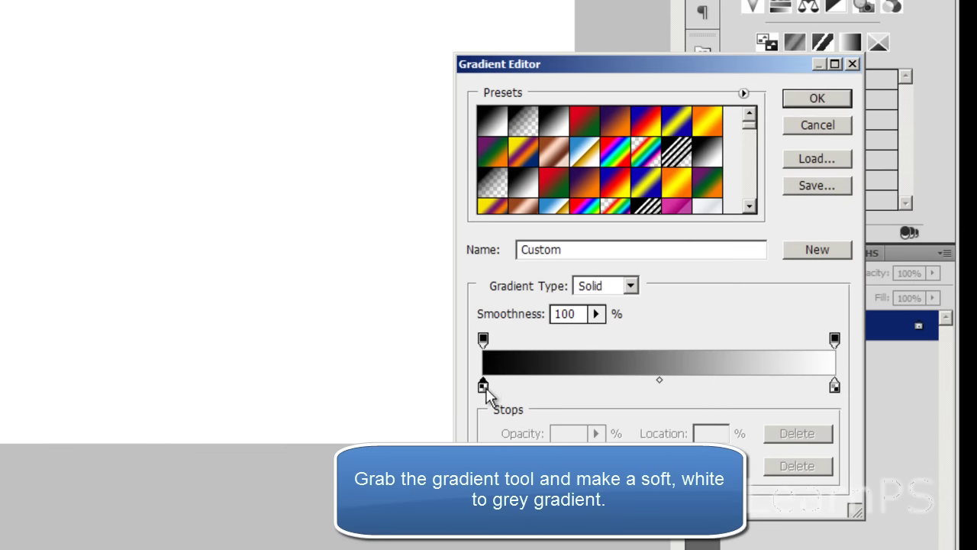
pyautogui.doubleClick(483, 387)
pyautogui.moveTo(131, 328)
pyautogui.mouseDown()
pyautogui.moveTo(91, 325)
pyautogui.moveTo(58, 281)
pyautogui.mouseUp()
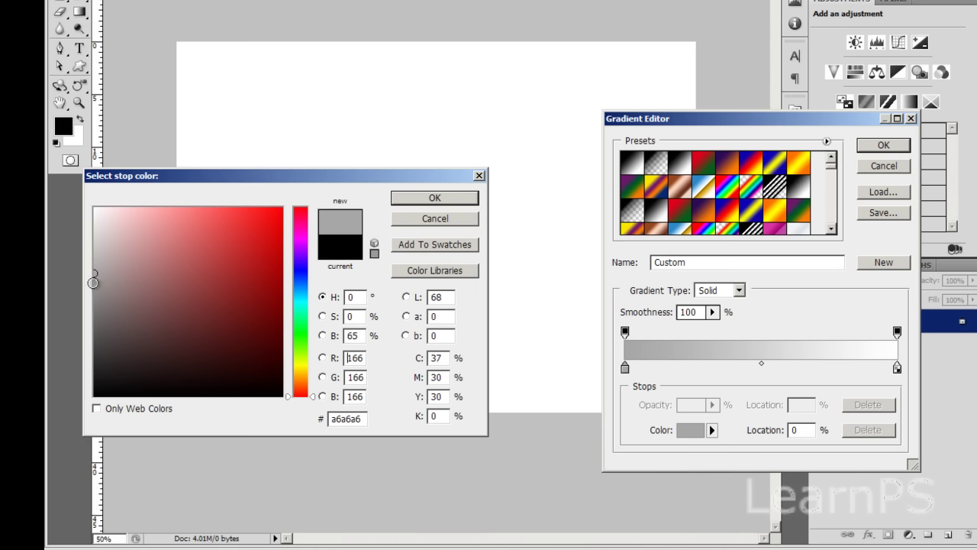
pyautogui.click(457, 198)
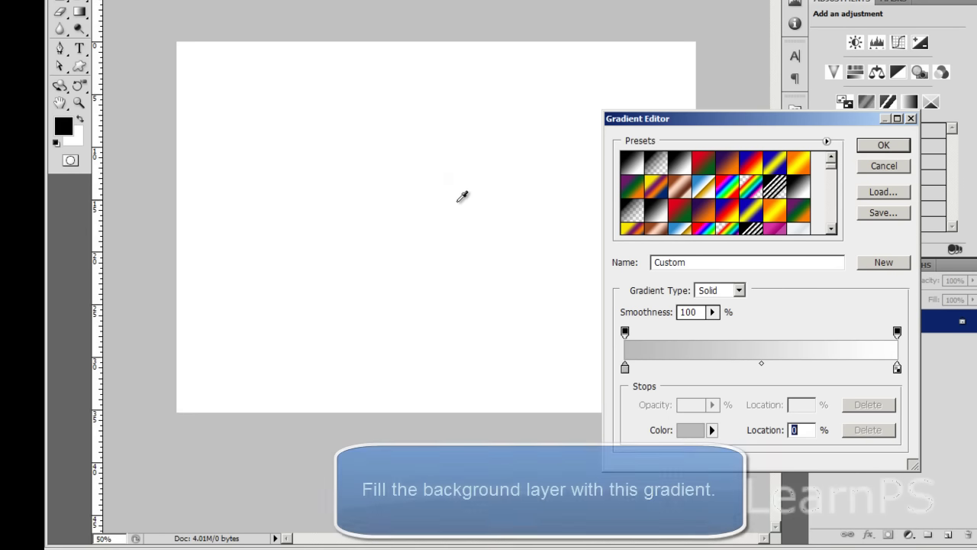
pyautogui.click(877, 149)
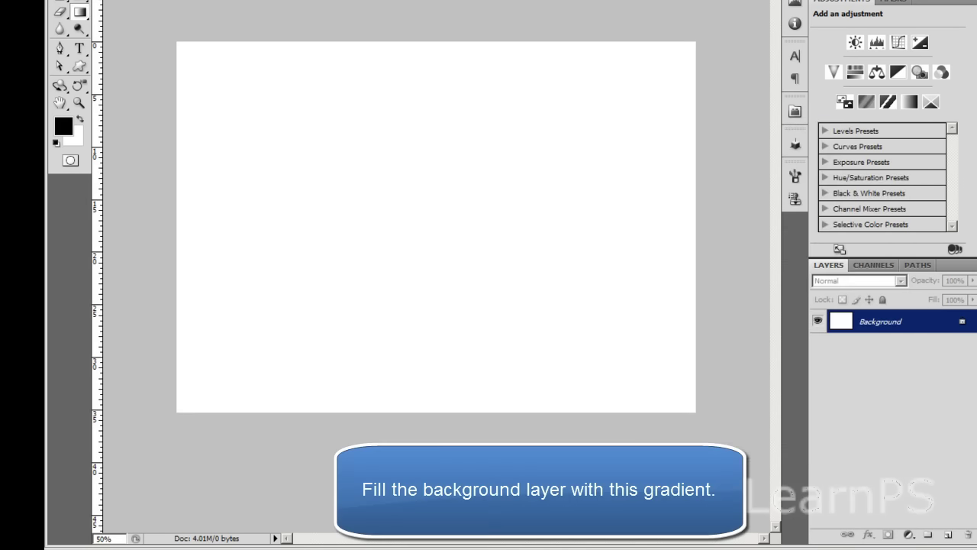
pyautogui.moveTo(520, 402); pyautogui.dragTo(519, 412)
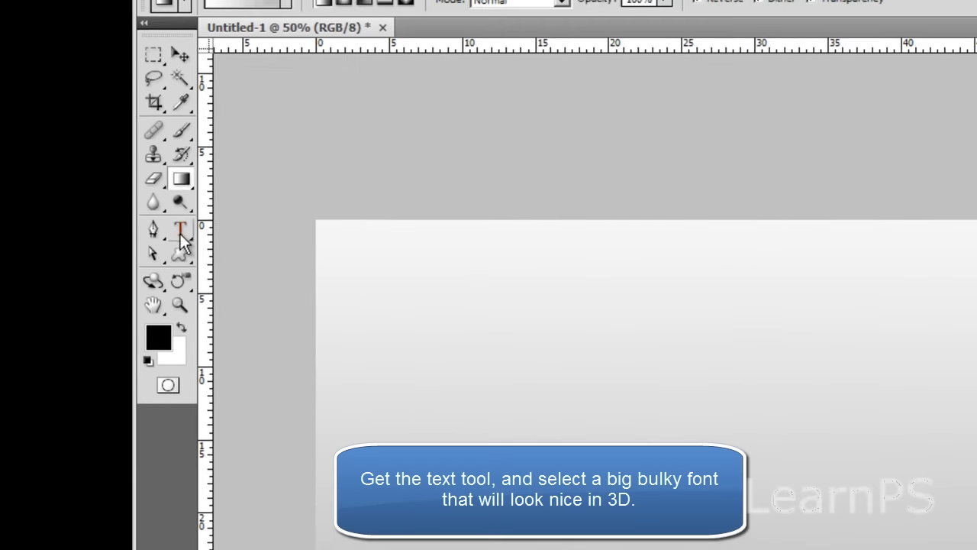
# Type 'LearnPS' across the canvas in black Harabara Bold at 320 pt.
pyautogui.click(117, 116)
pyautogui.moveTo(252, 188)
pyautogui.mouseDown()
pyautogui.moveTo(787, 477)
pyautogui.moveTo(835, 449)
pyautogui.mouseUp()
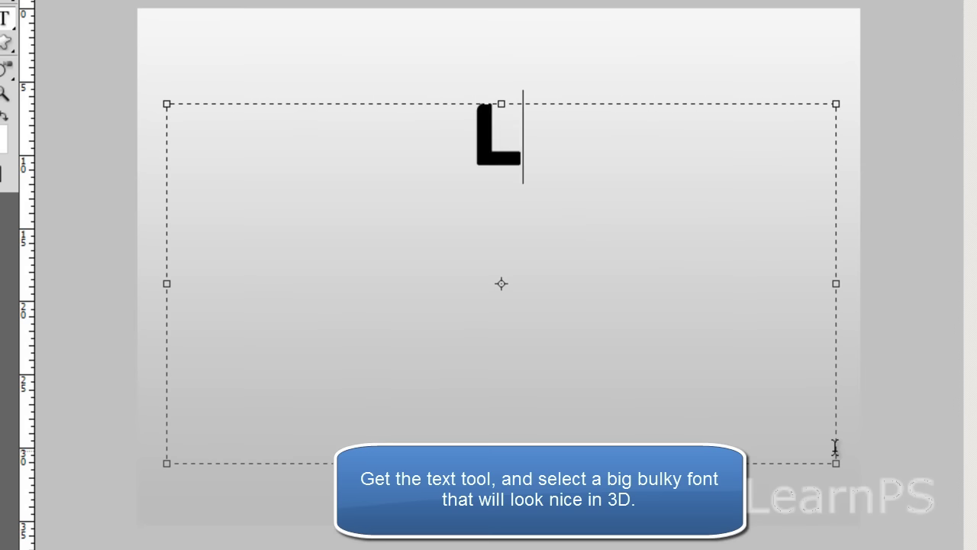
pyautogui.write('earnPS')
pyautogui.hotkey('ctrl', 'a')
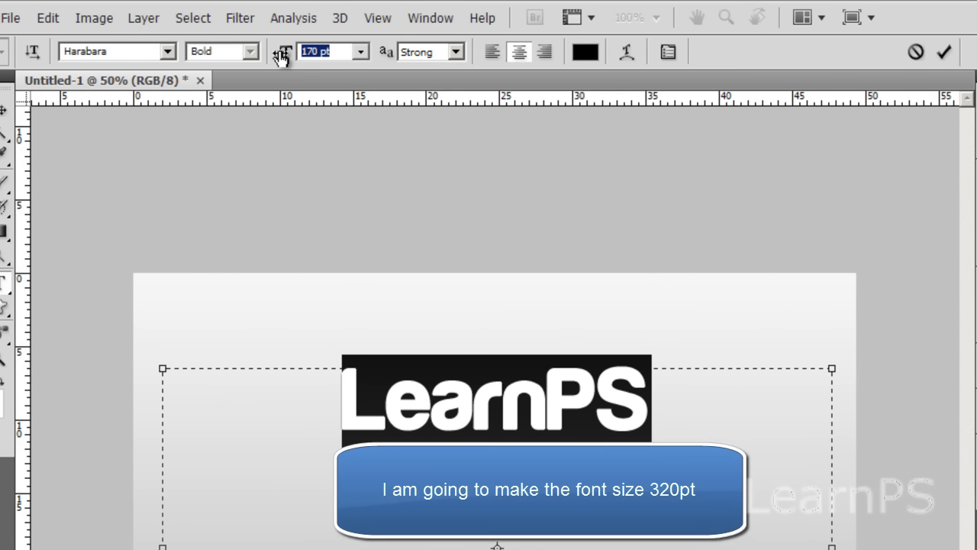
pyautogui.write('300')
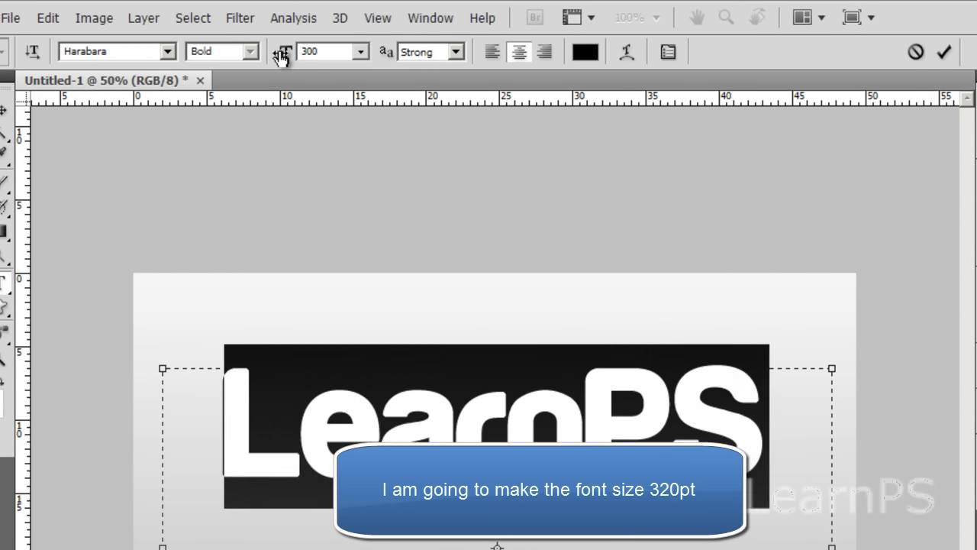
pyautogui.press('BackSpace')
pyautogui.press('BackSpace')
pyautogui.write('20')
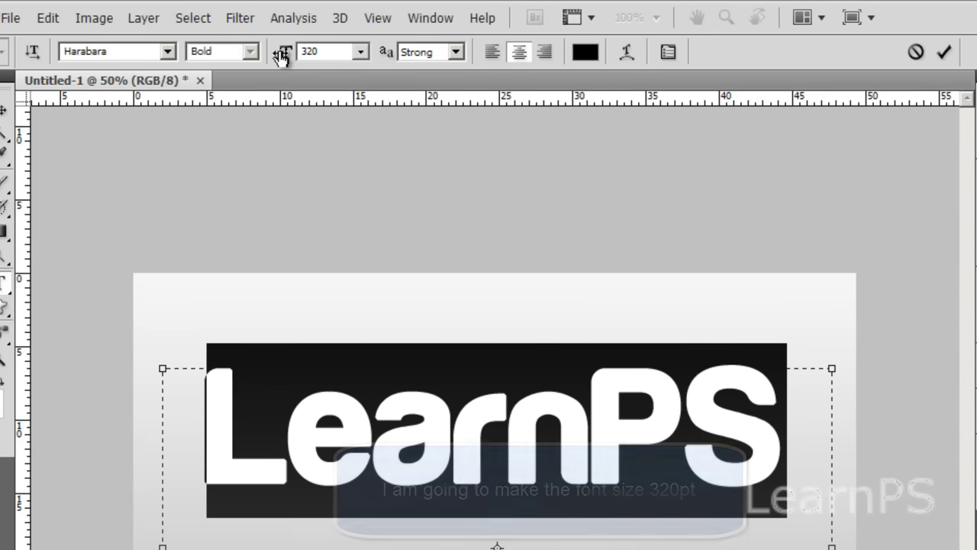
pyautogui.click(5, 114)
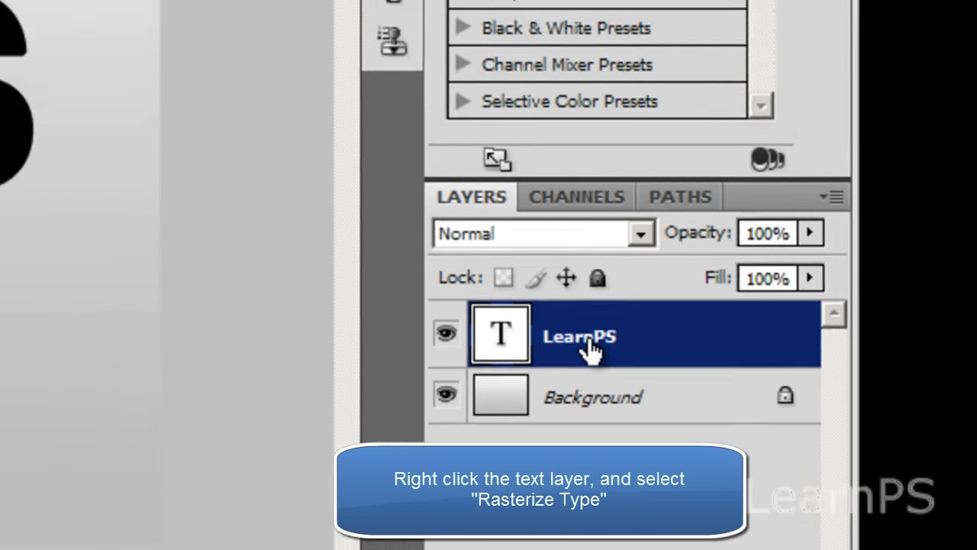
# Rasterize the LearnPS text and taper it in perspective, taller on the left.
pyautogui.rightClick(551, 280)
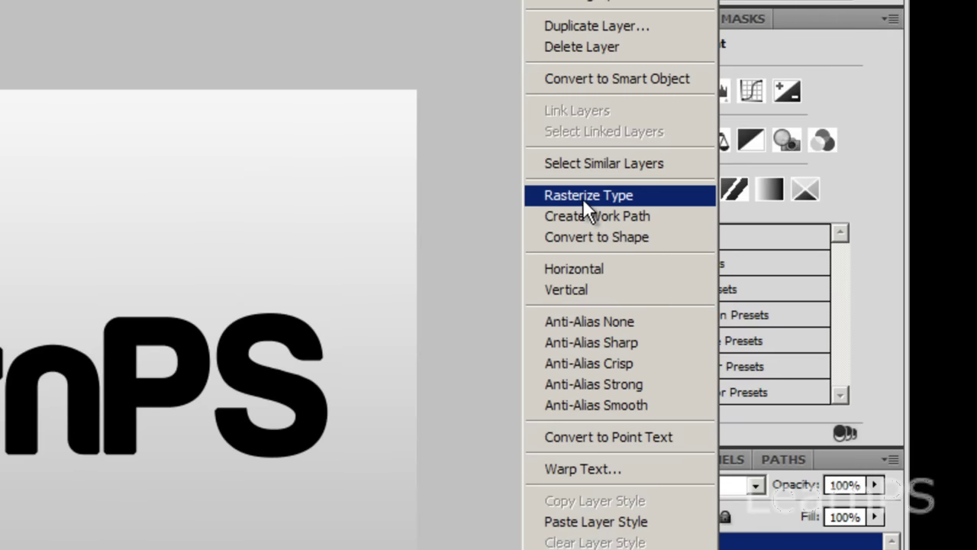
pyautogui.click(584, 197)
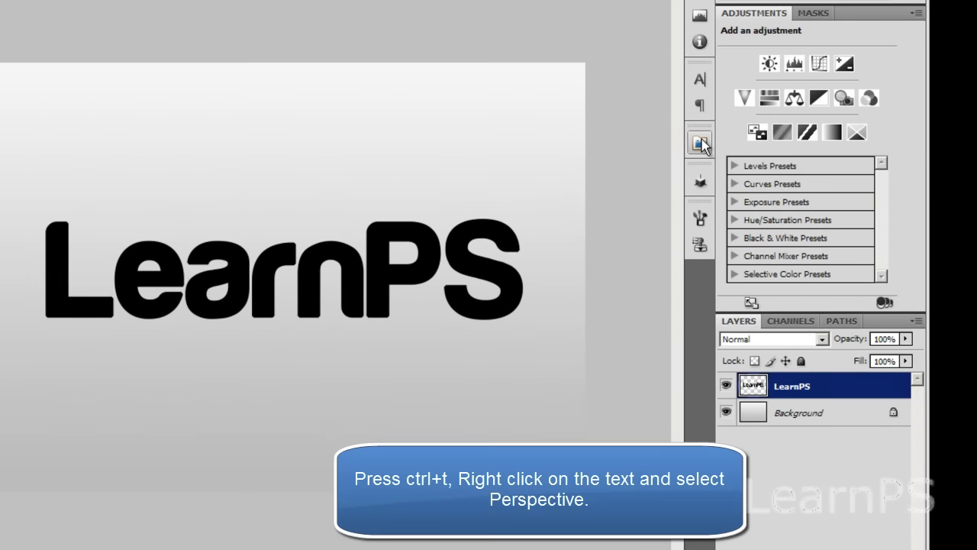
pyautogui.hotkey('ctrl', 't')
pyautogui.rightClick(475, 238)
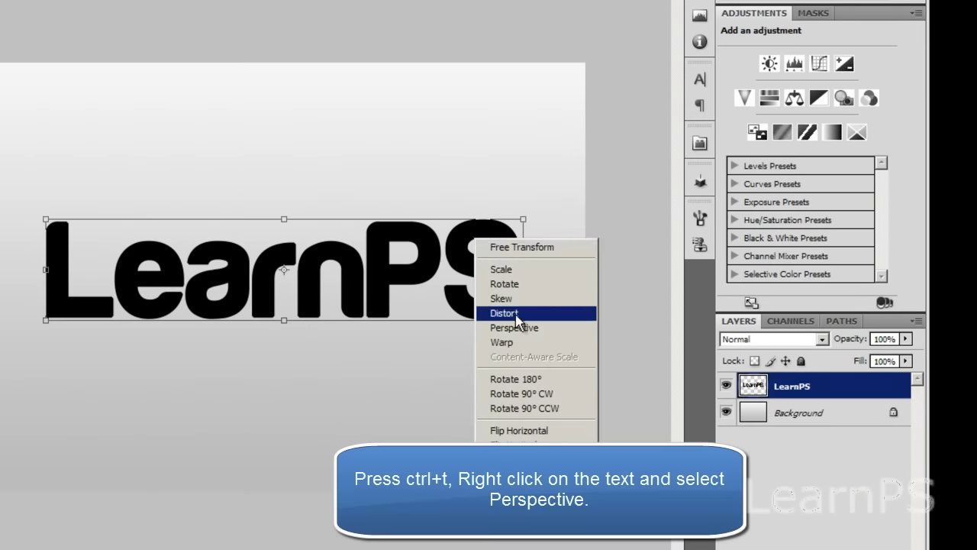
pyautogui.click(516, 335)
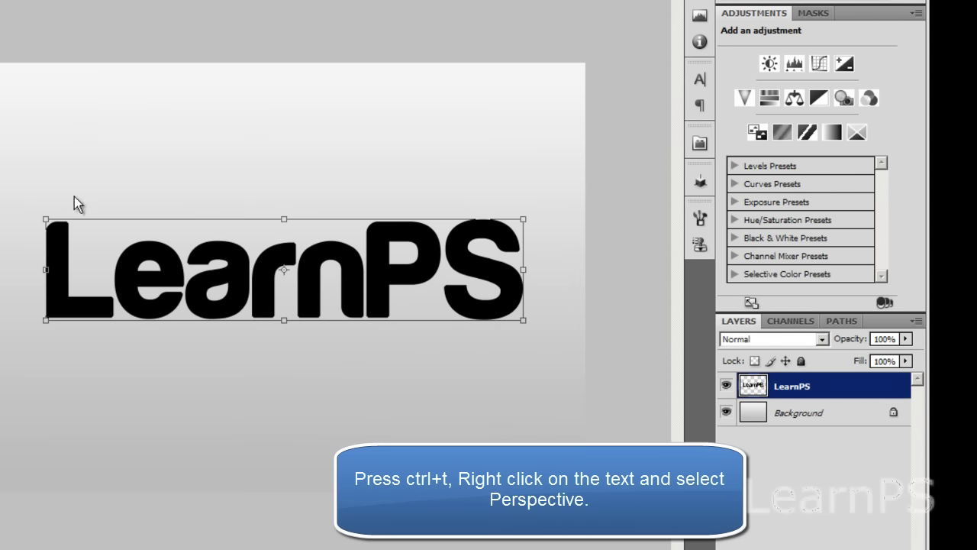
pyautogui.moveTo(46, 219); pyautogui.dragTo(48, 194)
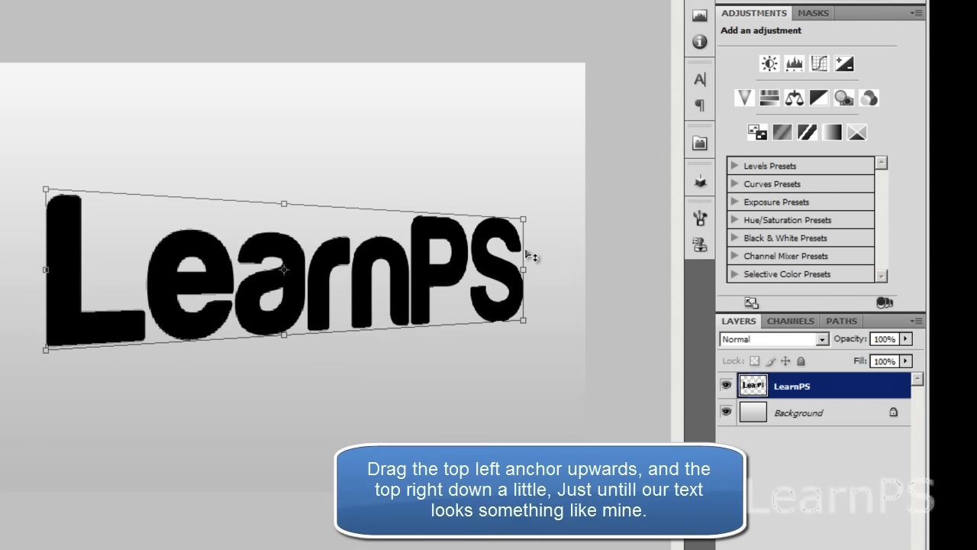
pyautogui.moveTo(524, 221); pyautogui.dragTo(523, 228)
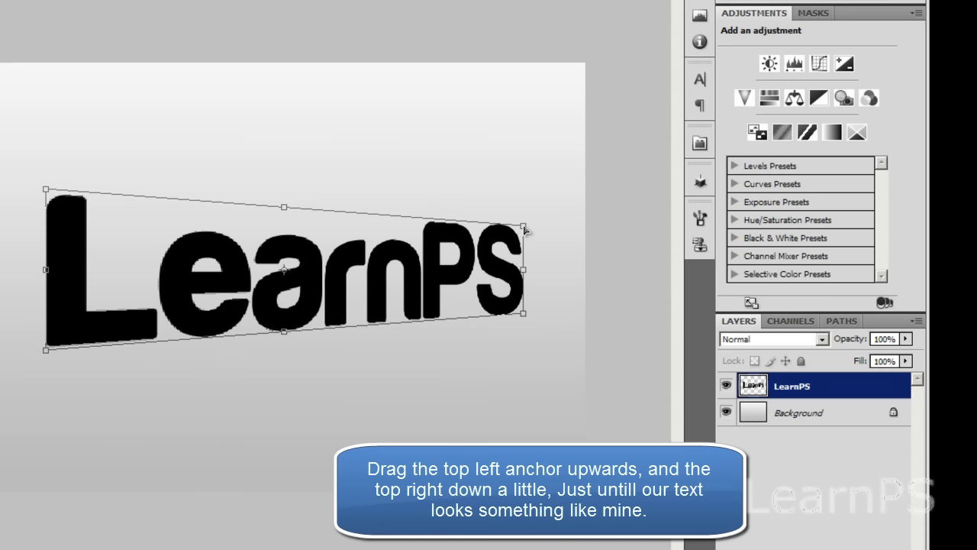
pyautogui.press('Return')
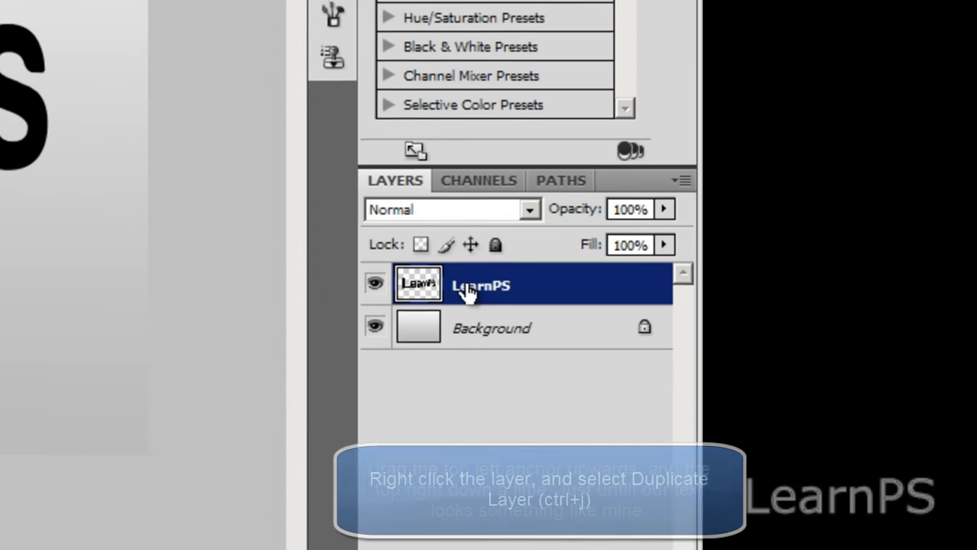
# Duplicate the LearnPS layer and stack left-offset copies up to LearnPS copy 13.
pyautogui.rightClick(782, 387)
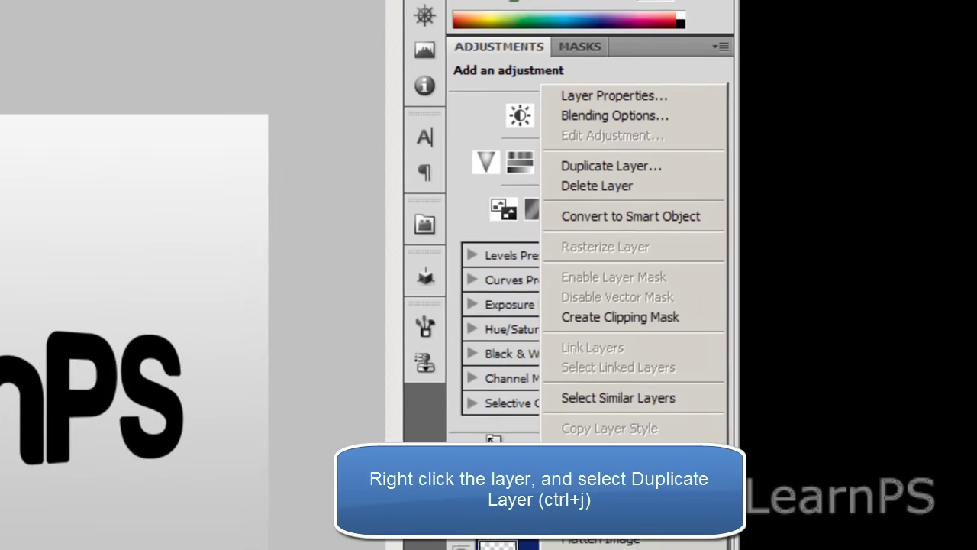
pyautogui.click(592, 172)
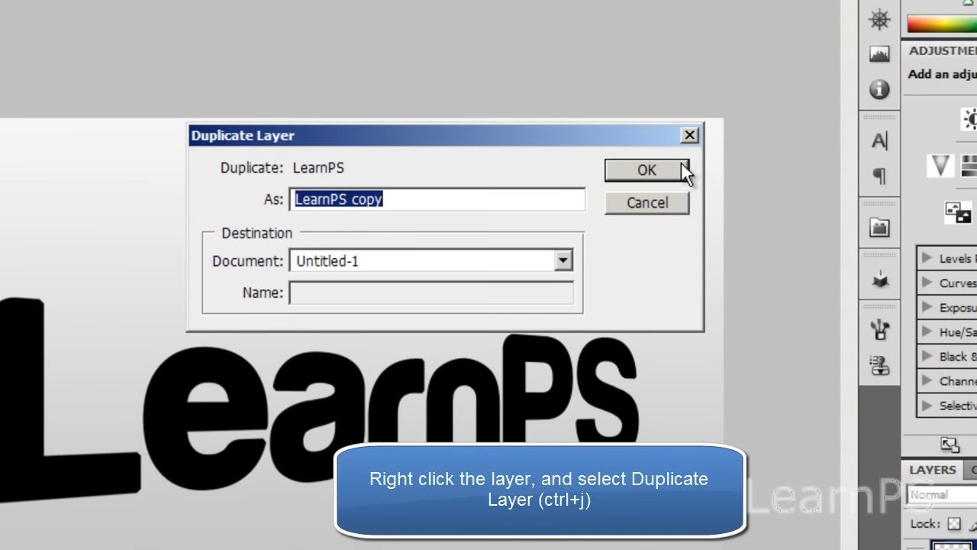
pyautogui.click(684, 171)
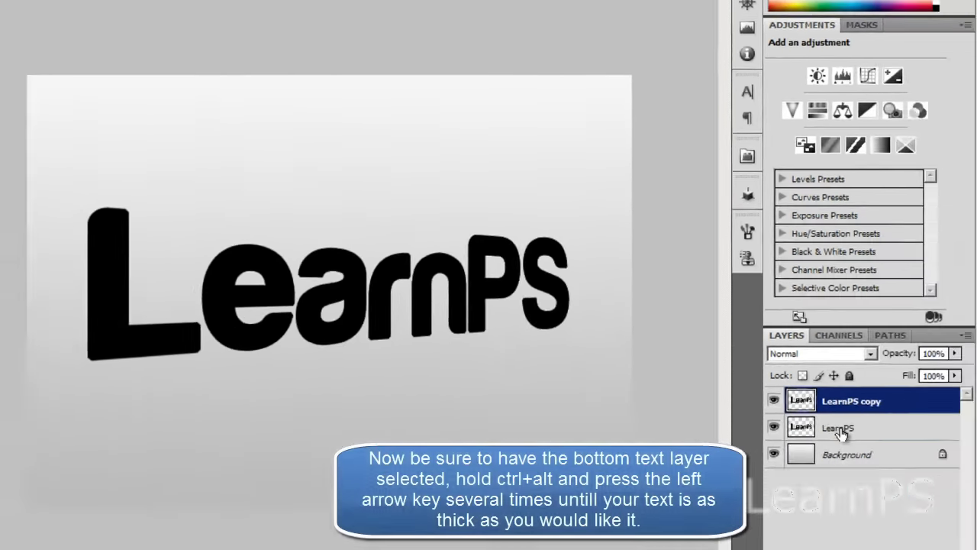
pyautogui.click(840, 431)
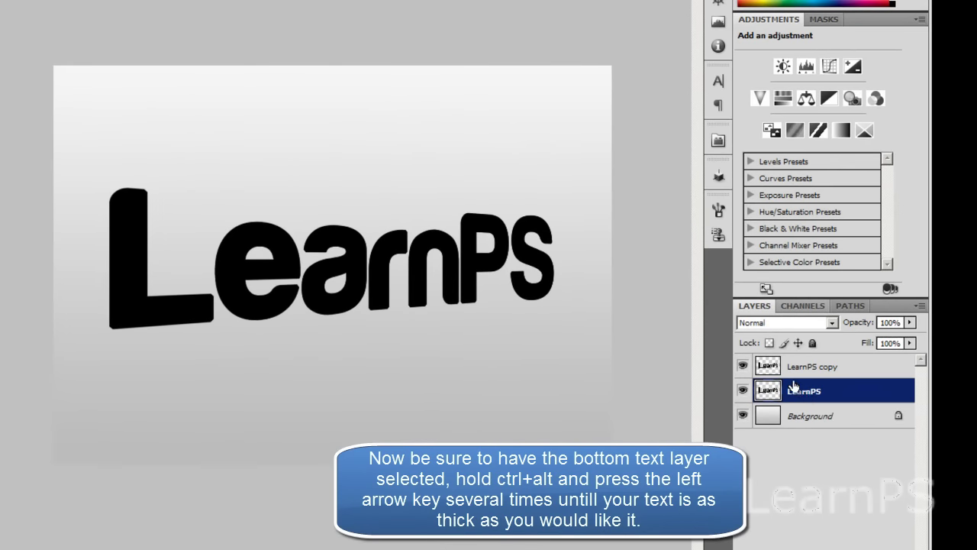
pyautogui.hotkey('ctrl', 'alt', 'Left')
pyautogui.hotkey('ctrl', 'alt', 'Left')
pyautogui.hotkey('ctrl', 'alt', 'Left')
pyautogui.hotkey('ctrl', 'alt', 'Left')
pyautogui.hotkey('ctrl', 'alt', 'Left')
pyautogui.hotkey('ctrl', 'alt', 'Left')
pyautogui.hotkey('ctrl', 'alt', 'Left')
pyautogui.hotkey('ctrl', 'alt', 'Left')
pyautogui.hotkey('ctrl', 'alt', 'Left')
pyautogui.hotkey('ctrl', 'alt', 'Left')
pyautogui.hotkey('ctrl', 'alt', 'Left')
pyautogui.hotkey('ctrl', 'alt', 'Left')
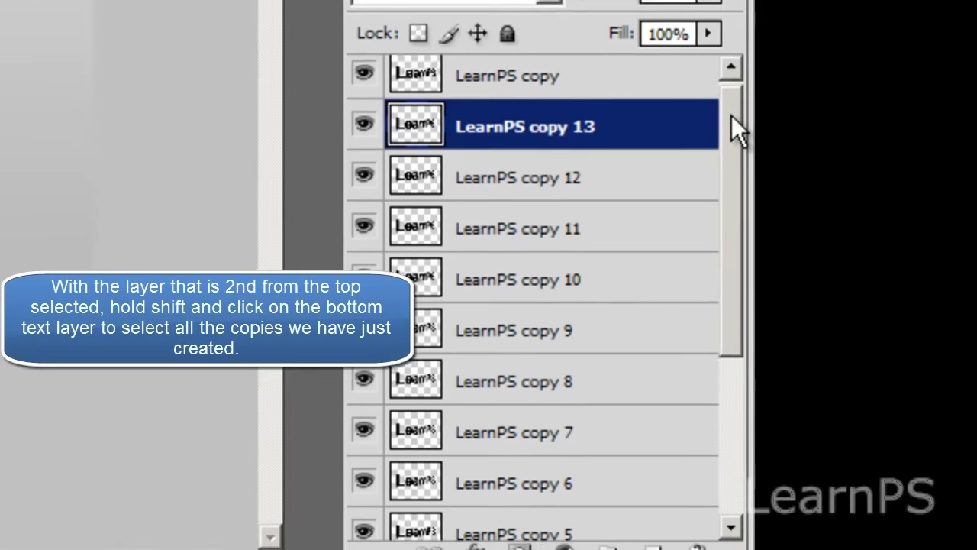
pyautogui.moveTo(825, 245); pyautogui.dragTo(825, 339)
# Merge every offset copy down to LearnPS into a single LearnPS copy 13 layer.
pyautogui.moveTo(731, 237); pyautogui.dragTo(731, 299)
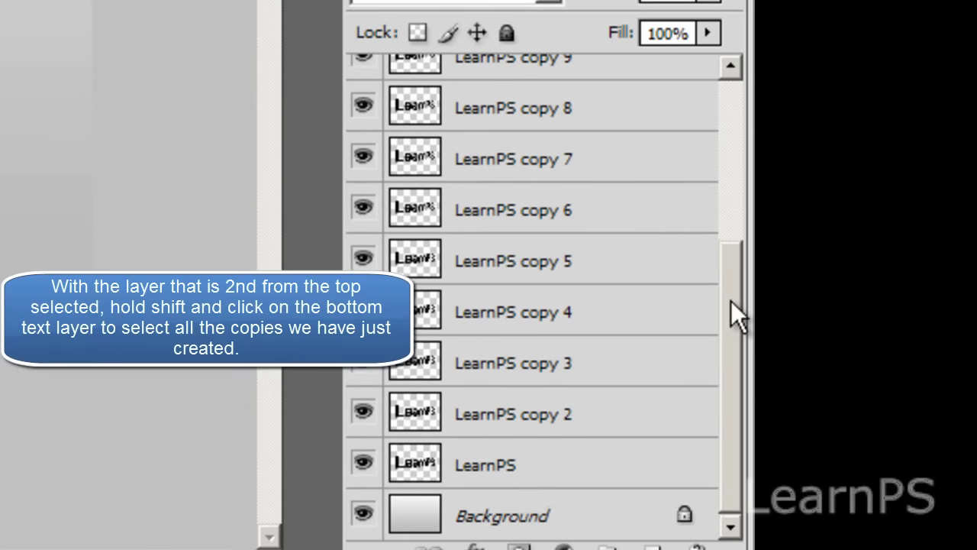
pyautogui.keyDown('shift'); pyautogui.click(526, 470); pyautogui.keyUp('shift')
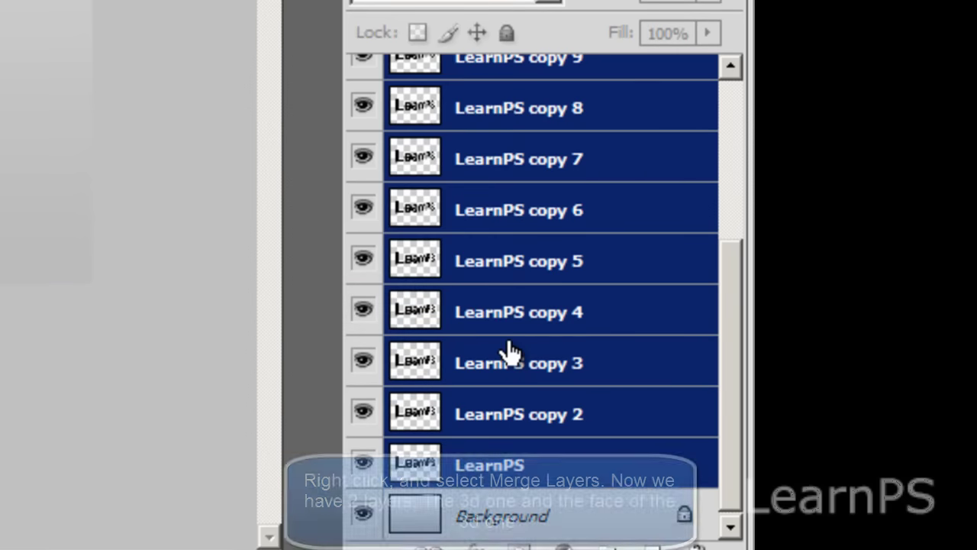
pyautogui.rightClick(510, 340)
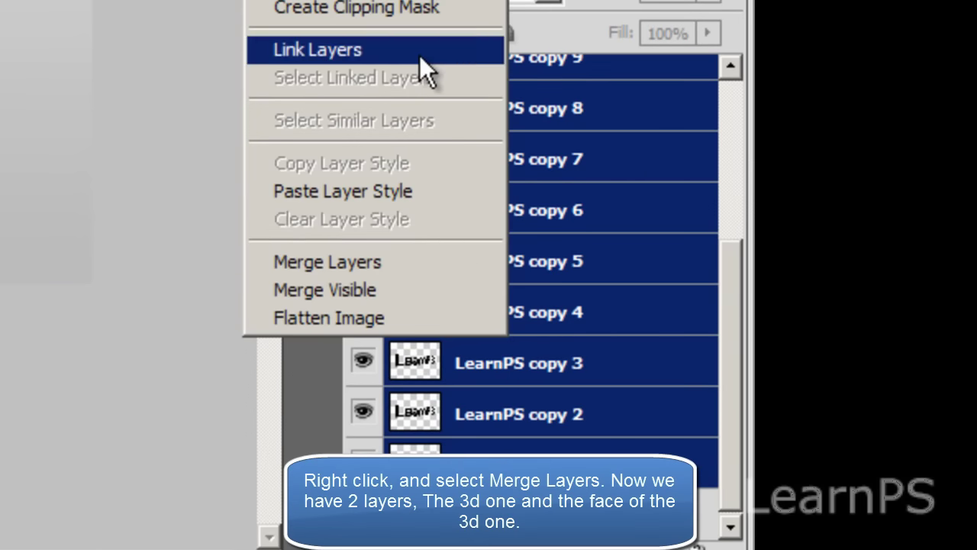
pyautogui.click(371, 264)
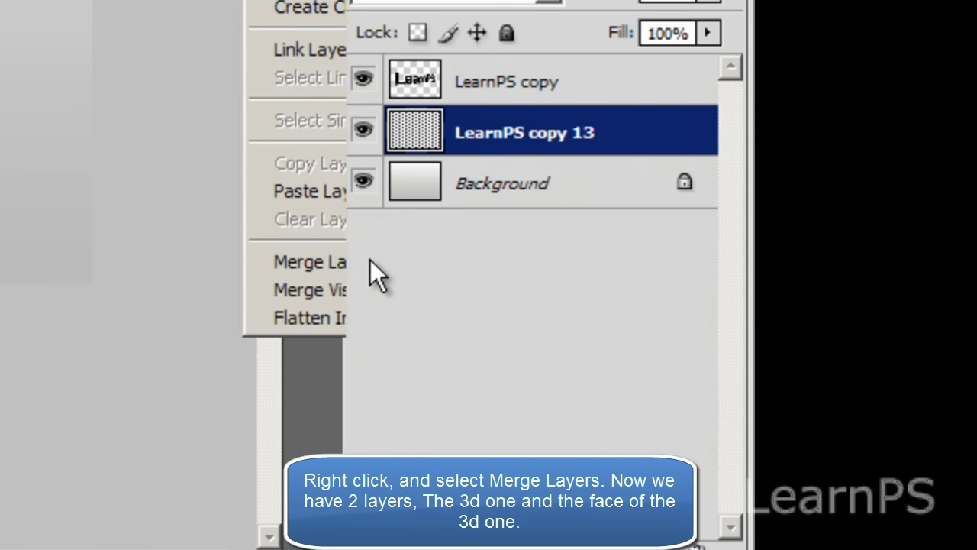
# Give the extrusion layer a Blue 14 - Semi Flat gradient overlay, linear 90° at 100%.
pyautogui.rightClick(484, 152)
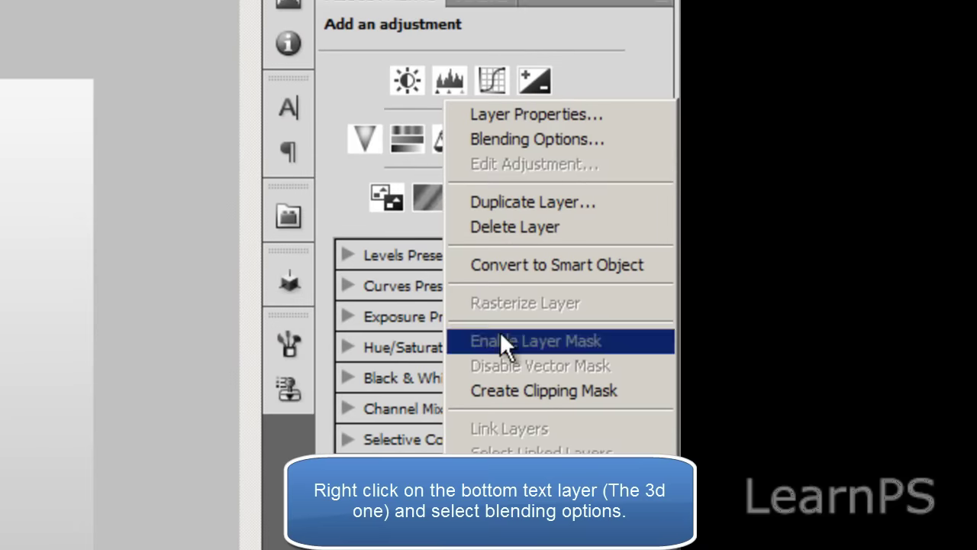
pyautogui.click(497, 140)
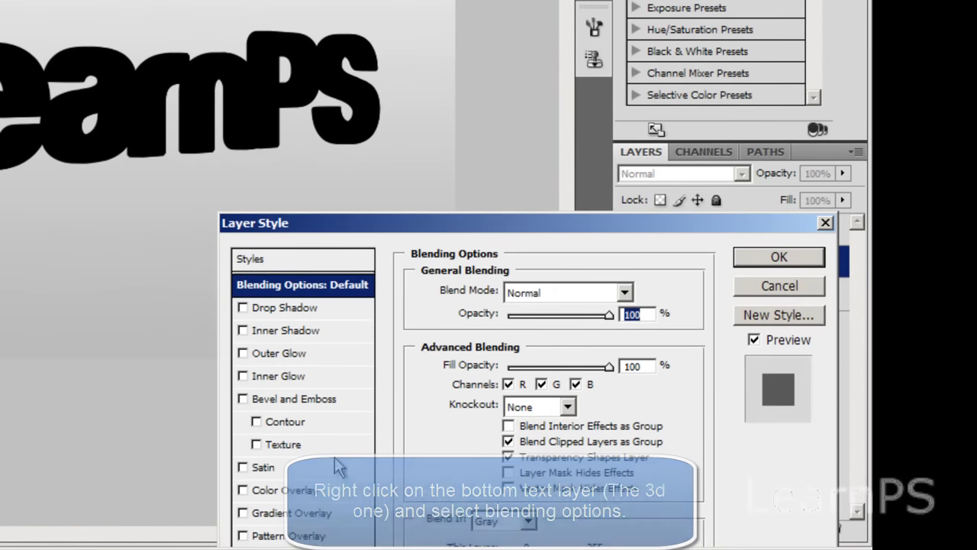
pyautogui.click(315, 513)
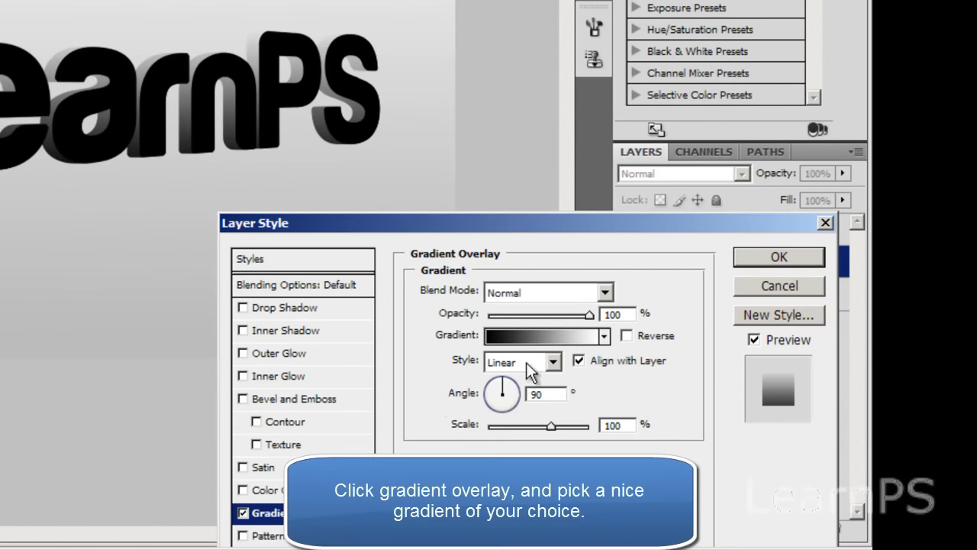
pyautogui.click(532, 339)
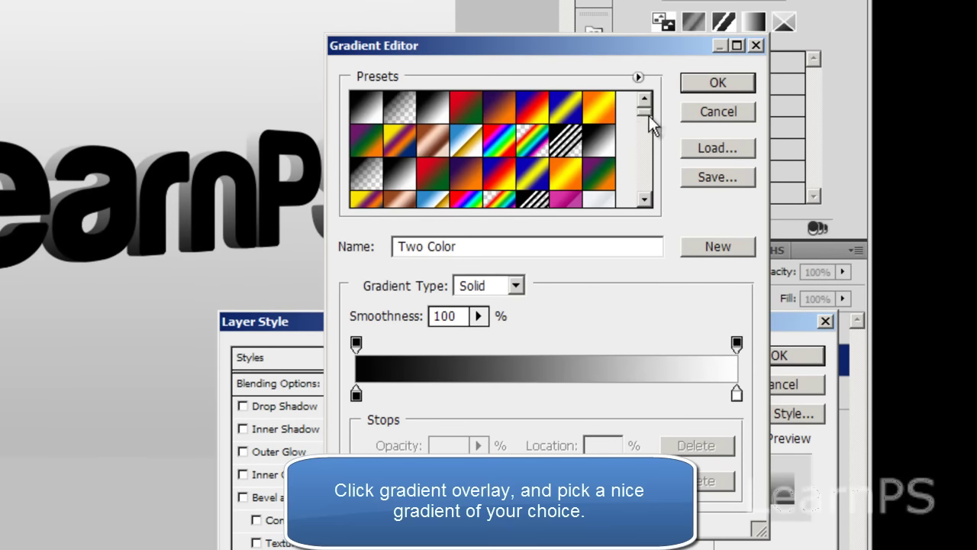
pyautogui.moveTo(649, 115); pyautogui.dragTo(643, 181)
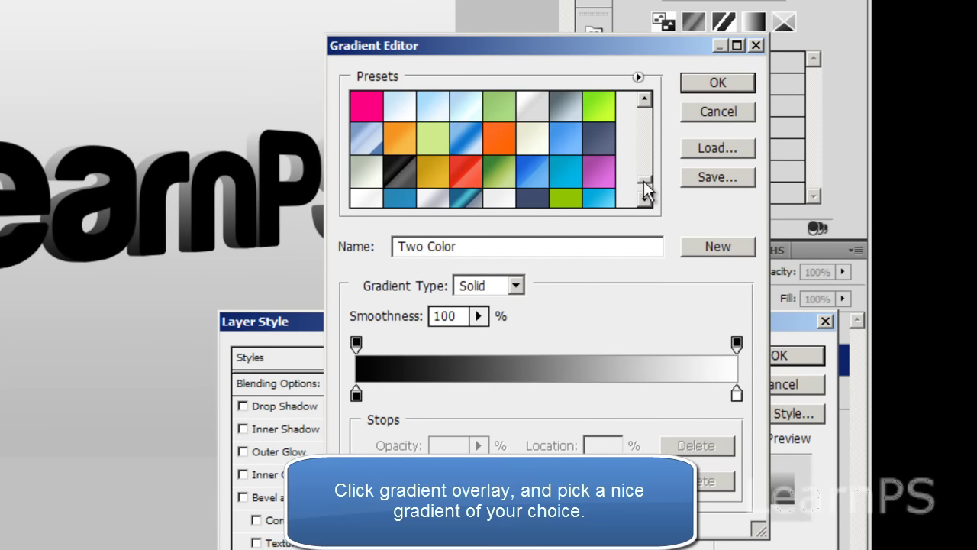
pyautogui.click(564, 146)
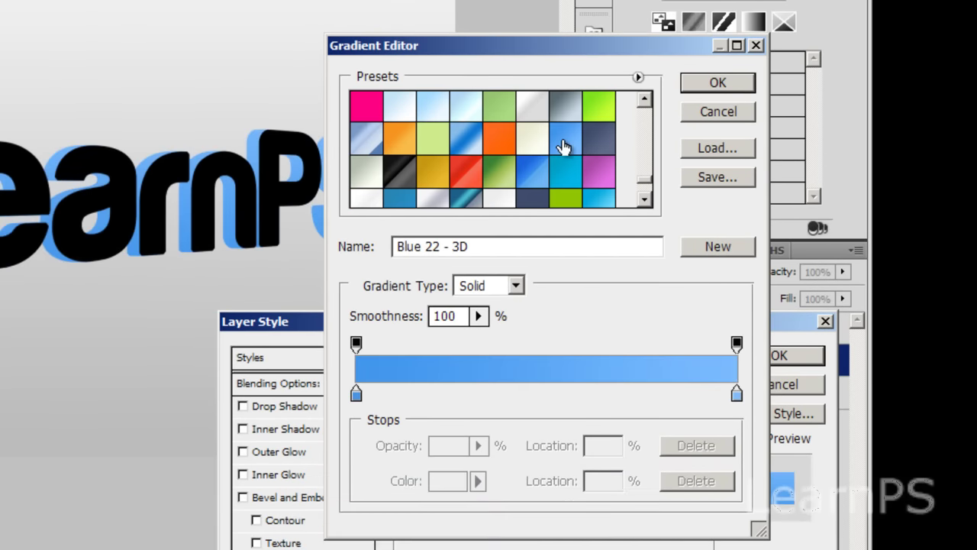
pyautogui.click(532, 201)
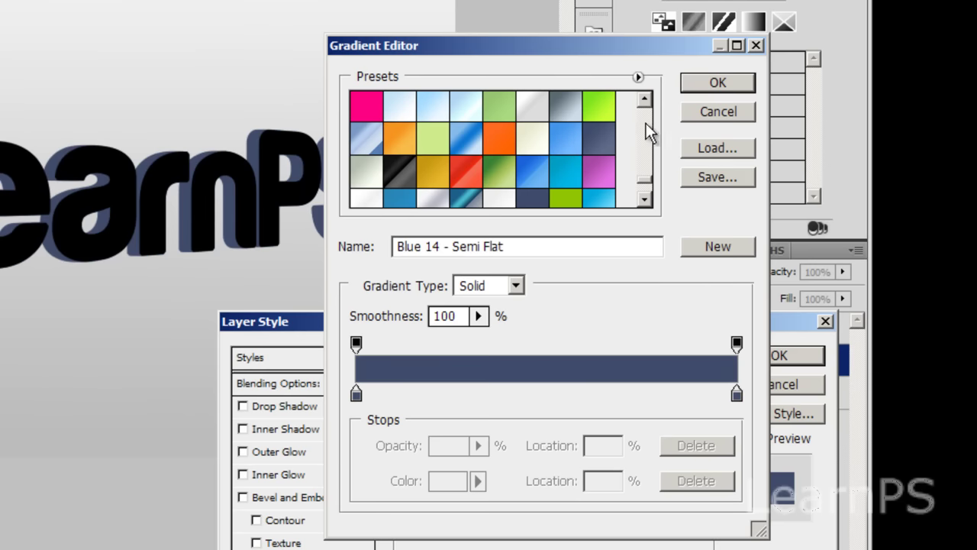
pyautogui.moveTo(646, 169)
pyautogui.mouseDown()
pyautogui.moveTo(646, 182)
pyautogui.moveTo(646, 167)
pyautogui.mouseUp()
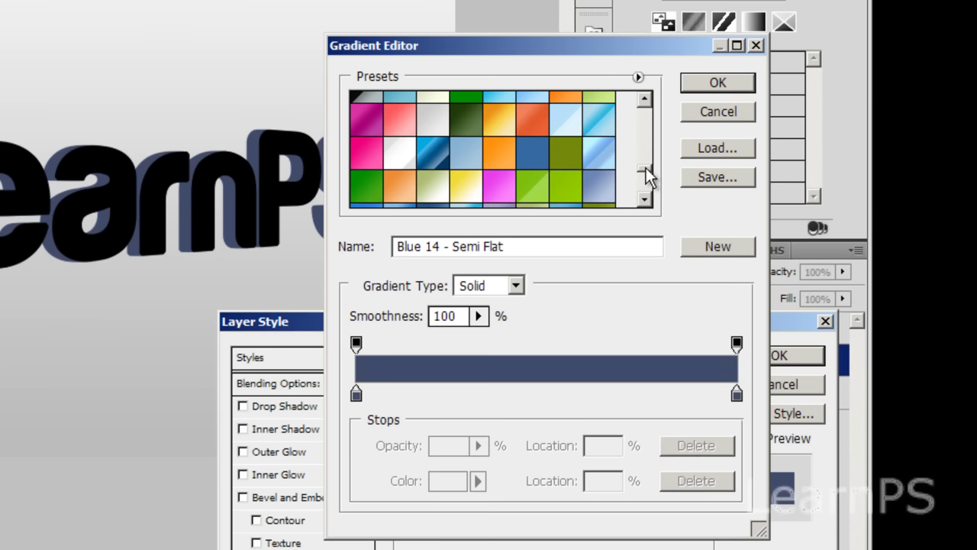
pyautogui.click(692, 90)
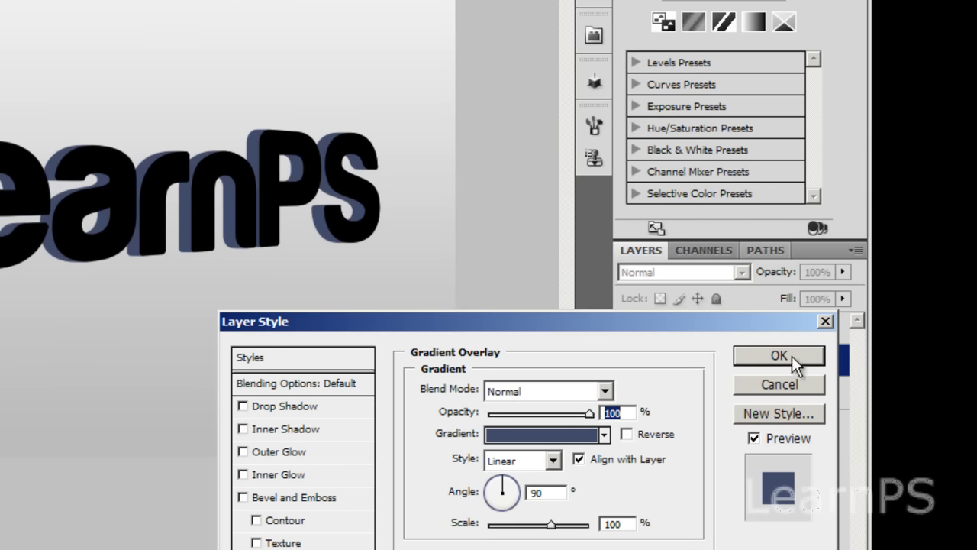
pyautogui.click(792, 355)
# Give the text face layer a light-blue Blue 24 - 3D gradient overlay.
pyautogui.click(737, 336)
pyautogui.rightClick(737, 336)
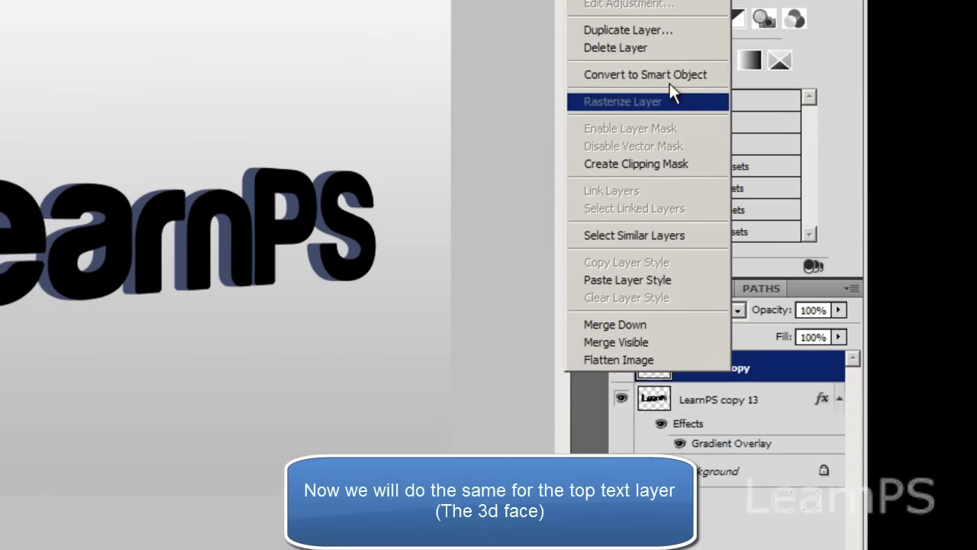
pyautogui.click(619, 47)
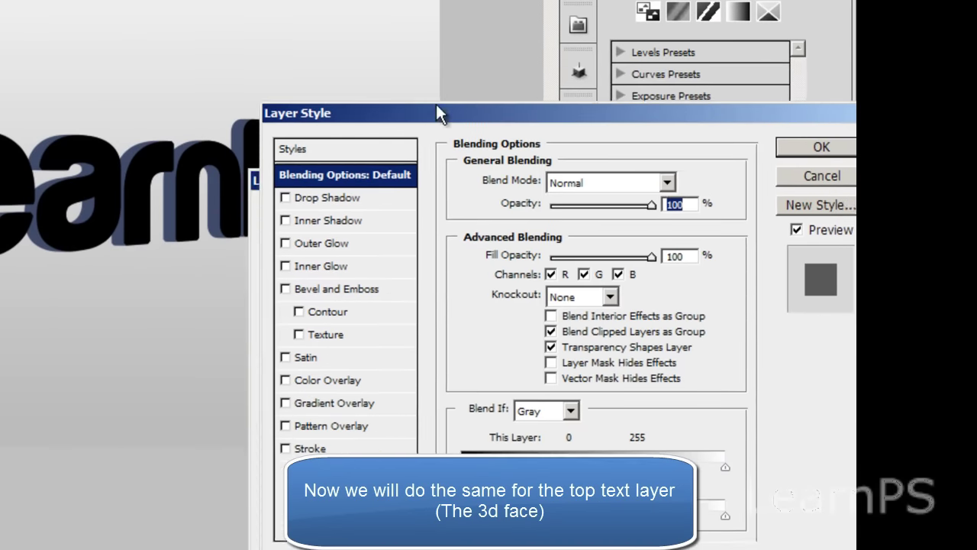
pyautogui.click(349, 364)
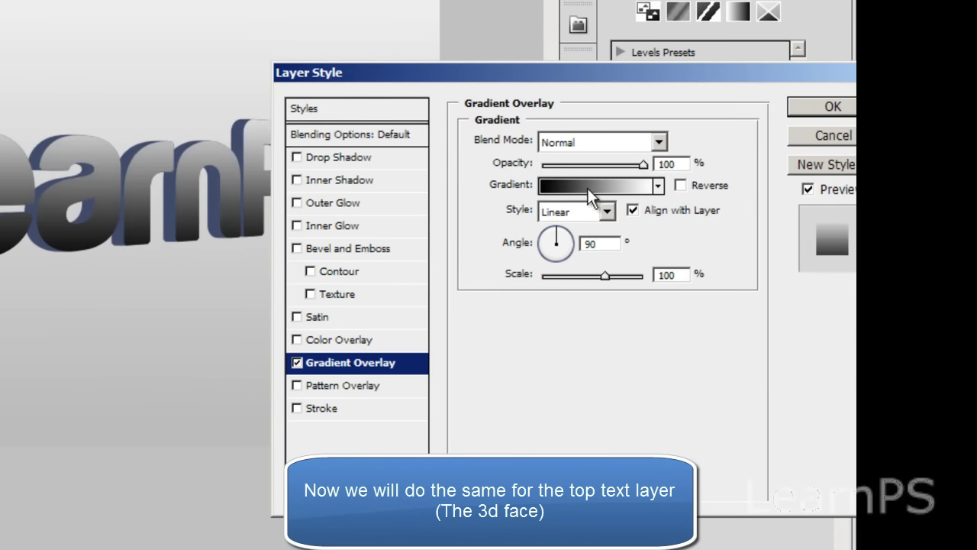
pyautogui.click(592, 191)
pyautogui.moveTo(628, 99); pyautogui.dragTo(629, 158)
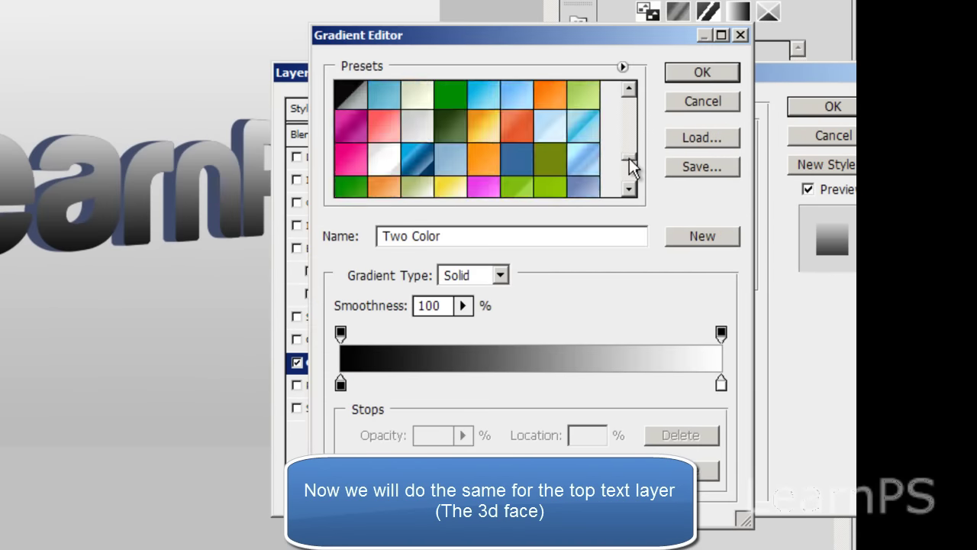
pyautogui.click(493, 102)
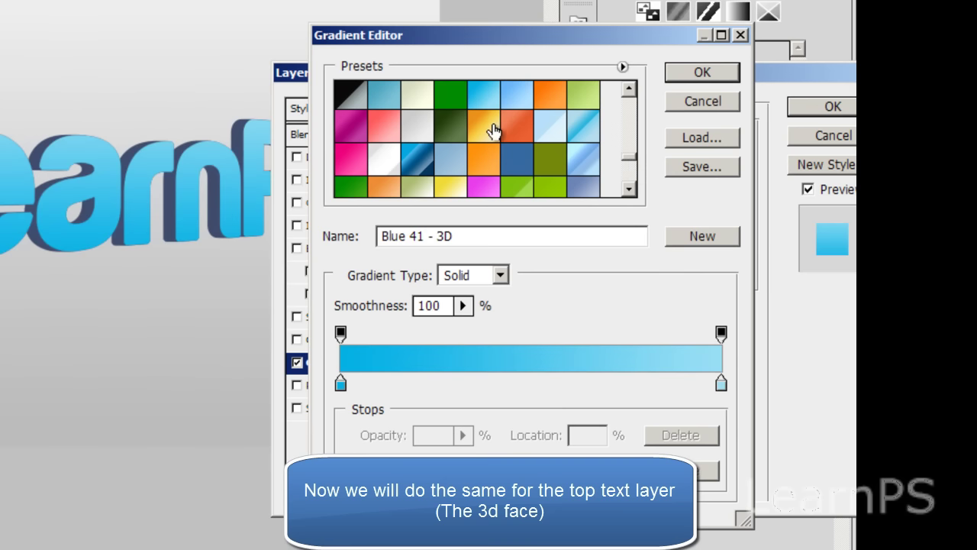
pyautogui.click(455, 159)
pyautogui.click(431, 161)
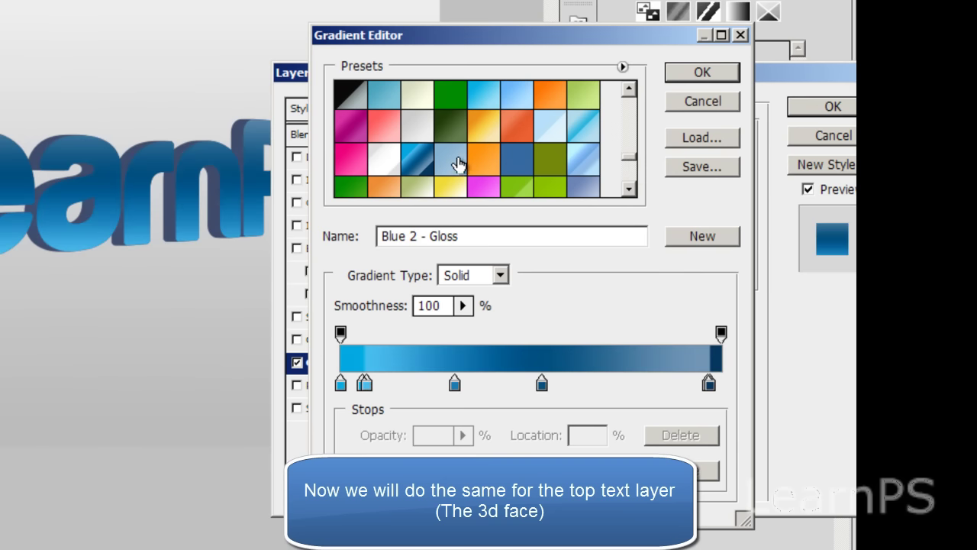
pyautogui.click(458, 165)
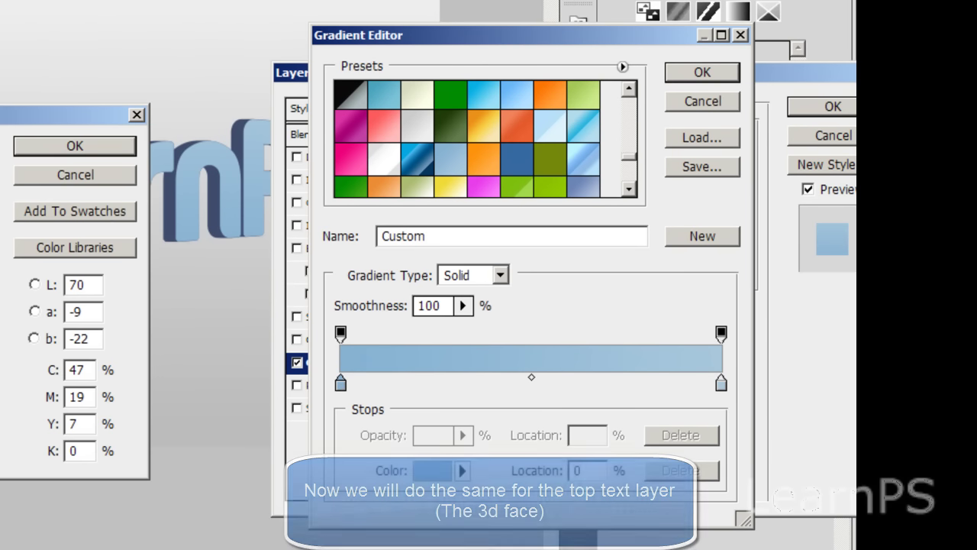
# Darken the gradient's starting stop and add Bevel and Emboss to the face.
pyautogui.click(3, 176)
pyautogui.click(73, 153)
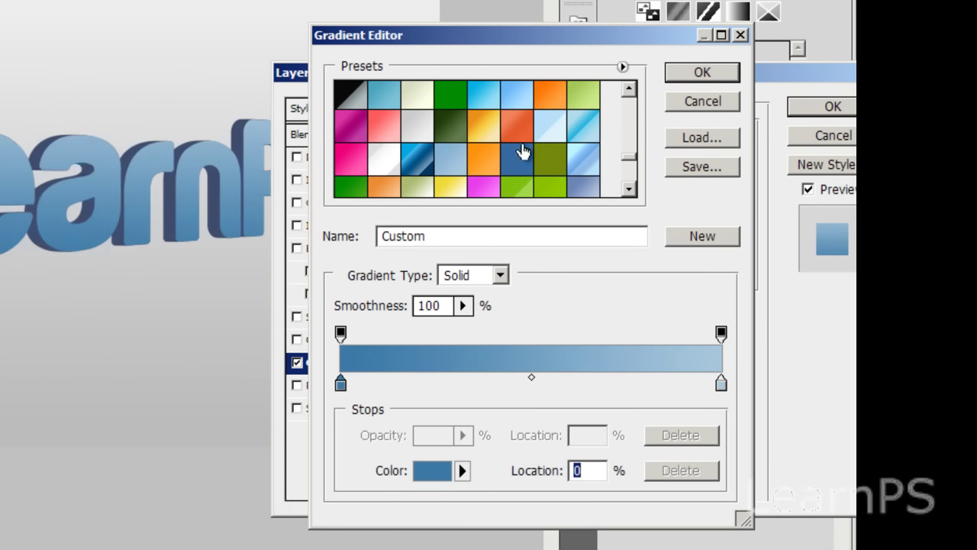
pyautogui.click(729, 72)
pyautogui.click(358, 248)
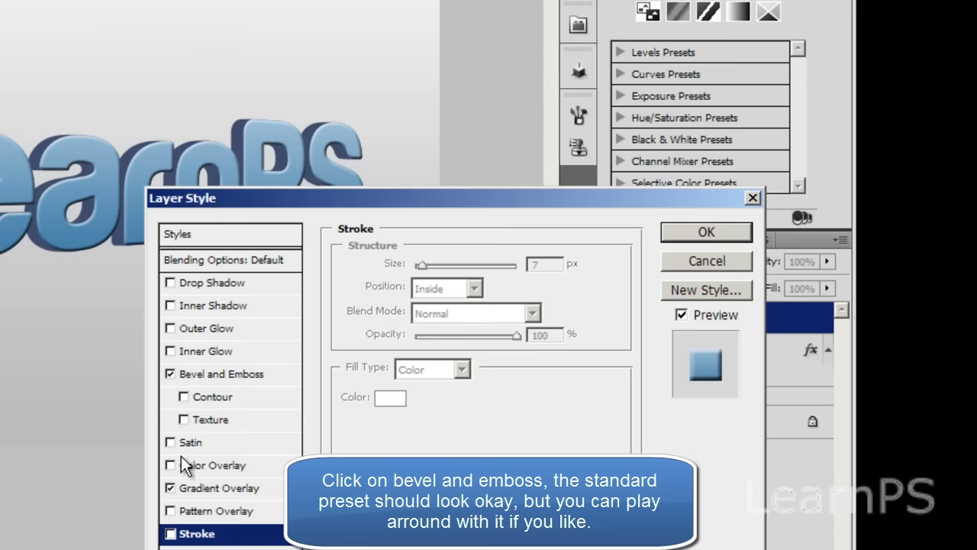
pyautogui.click(671, 236)
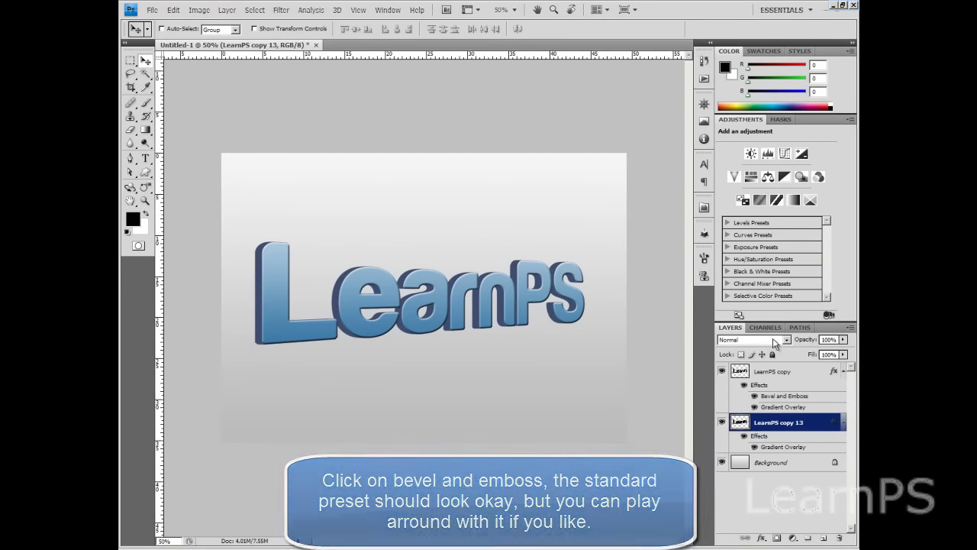
# Duplicate the face and extrusion layers together as LearnPS copy 2 and LearnPS copy 14.
pyautogui.click(786, 372)
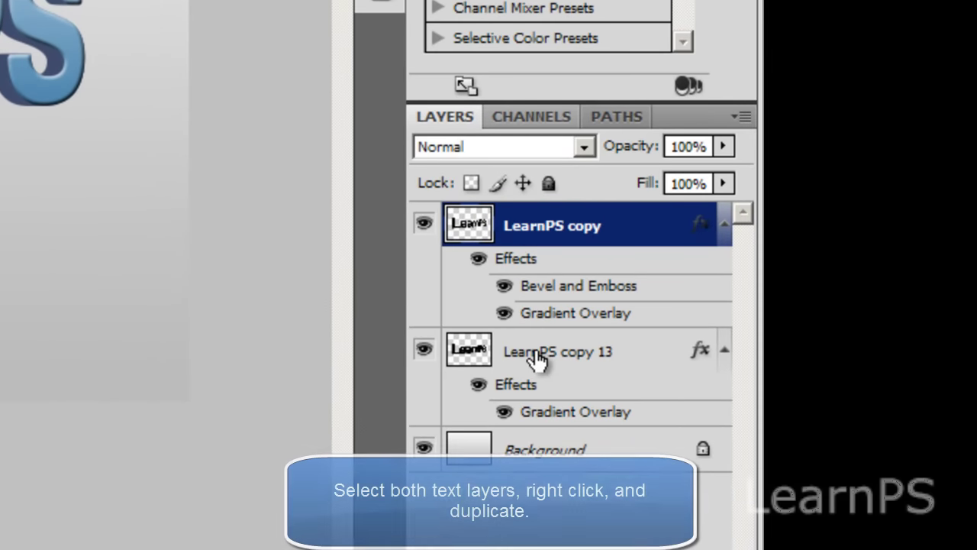
pyautogui.keyDown('ctrl'); pyautogui.click(539, 353); pyautogui.keyUp('ctrl')
pyautogui.rightClick(526, 231)
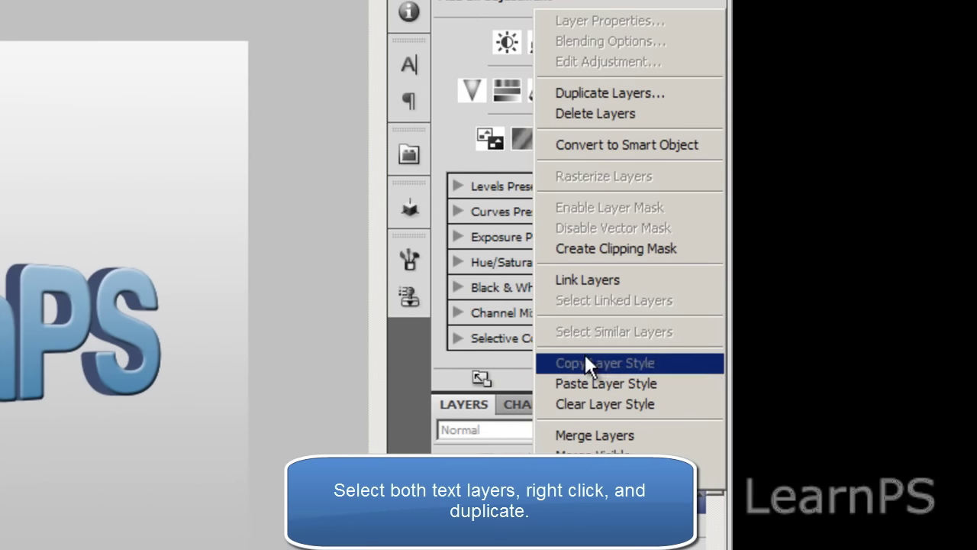
pyautogui.click(577, 92)
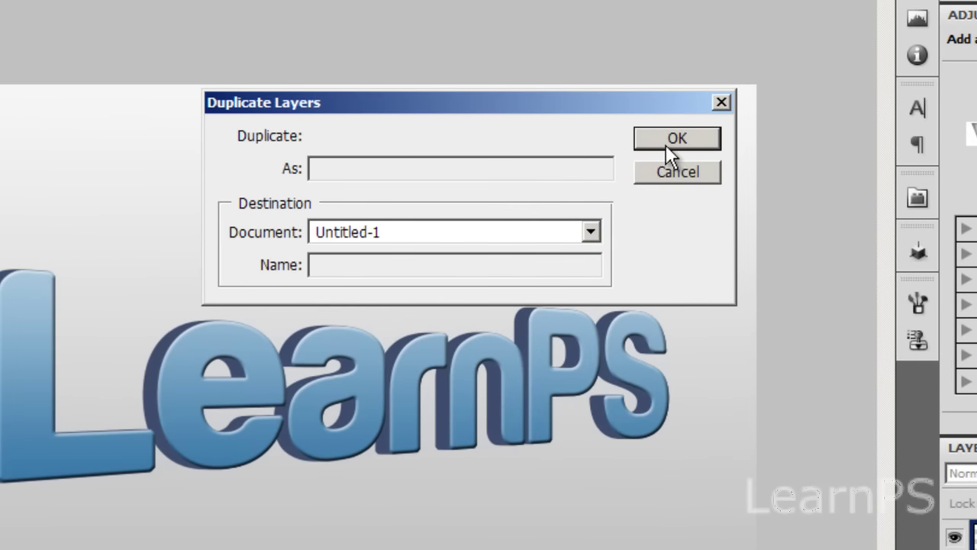
pyautogui.click(666, 142)
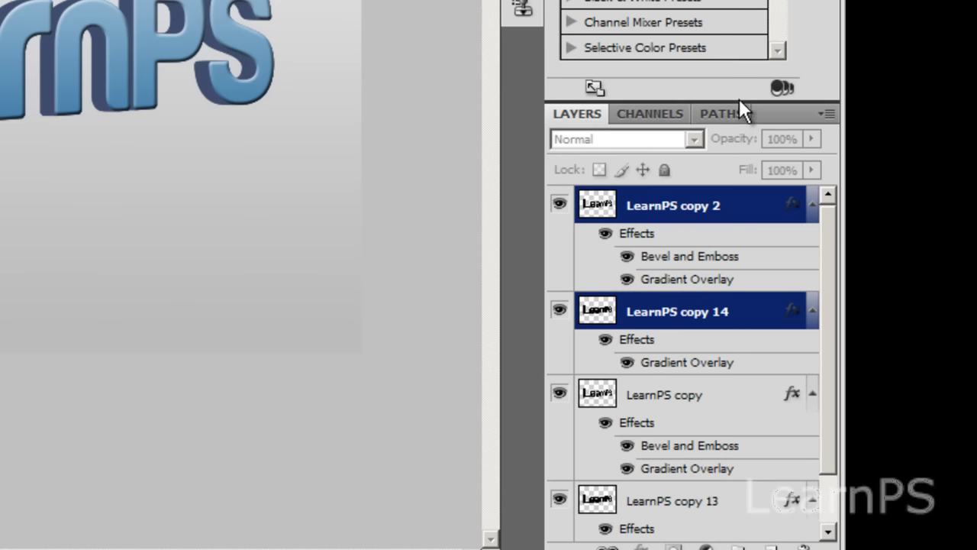
# Merge copy 14 and copy 2 into new blank layers, then combine them into Layer 1.
pyautogui.click(673, 404)
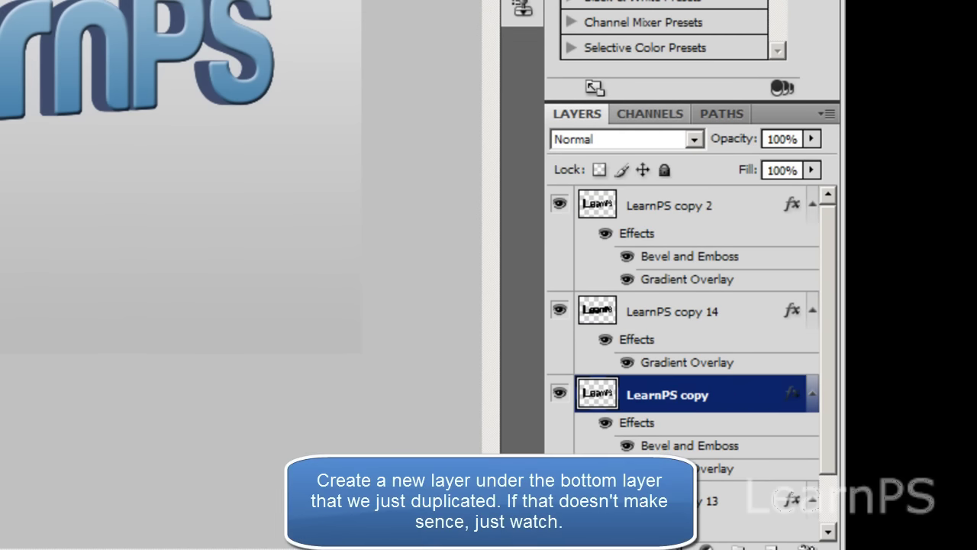
pyautogui.click(771, 529)
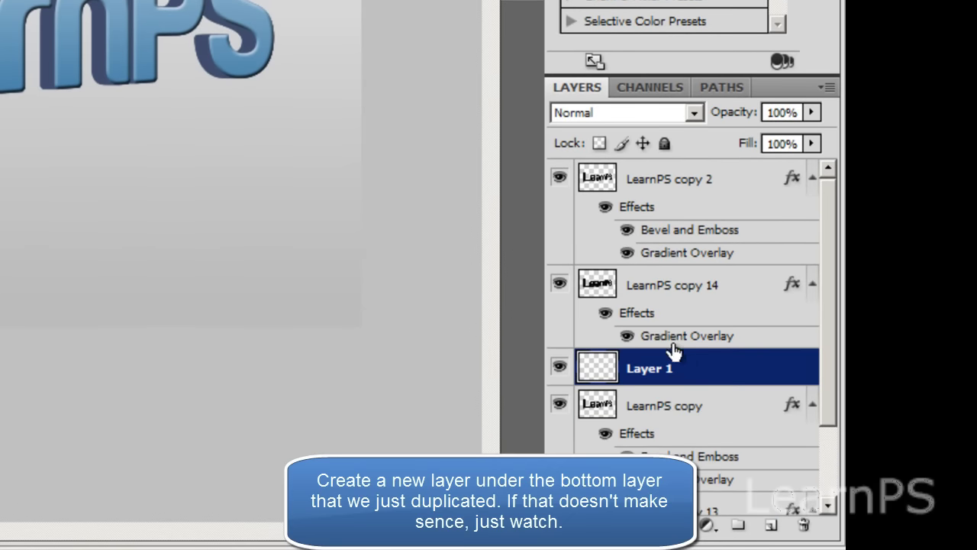
pyautogui.click(660, 303)
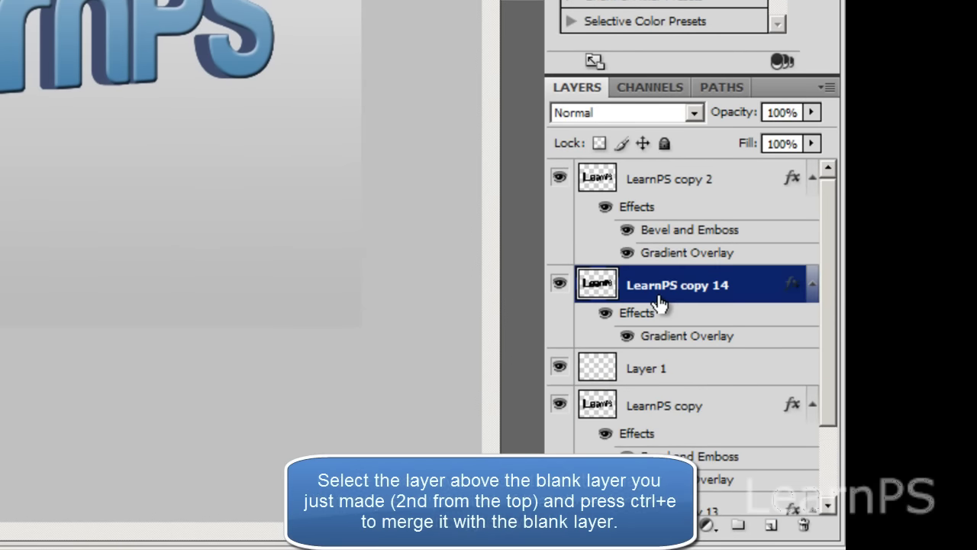
pyautogui.hotkey('ctrl', 'e')
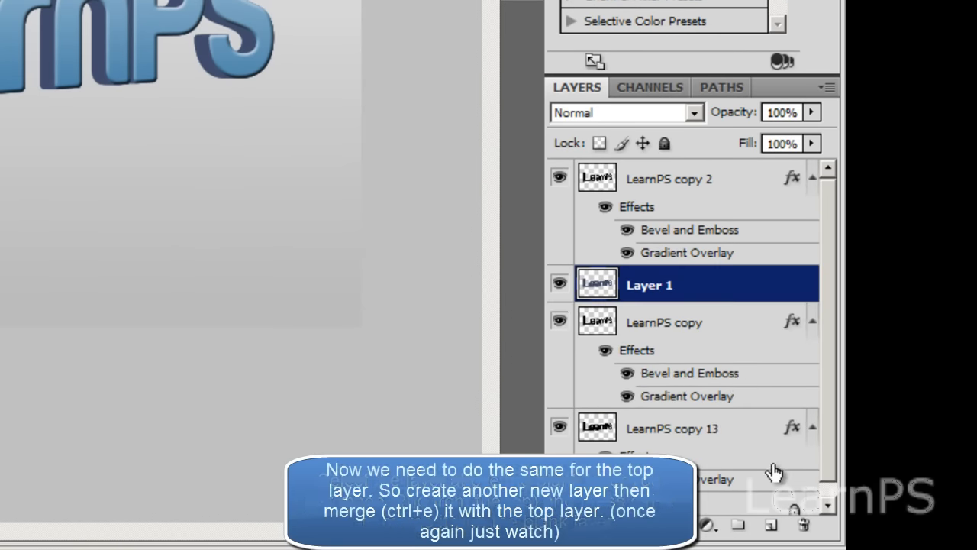
pyautogui.click(769, 527)
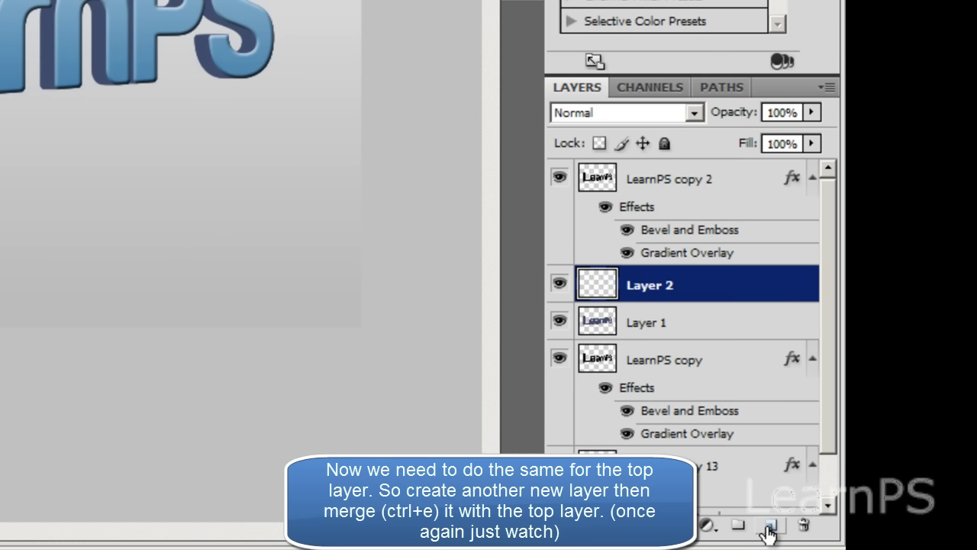
pyautogui.click(648, 197)
pyautogui.hotkey('ctrl', 'e')
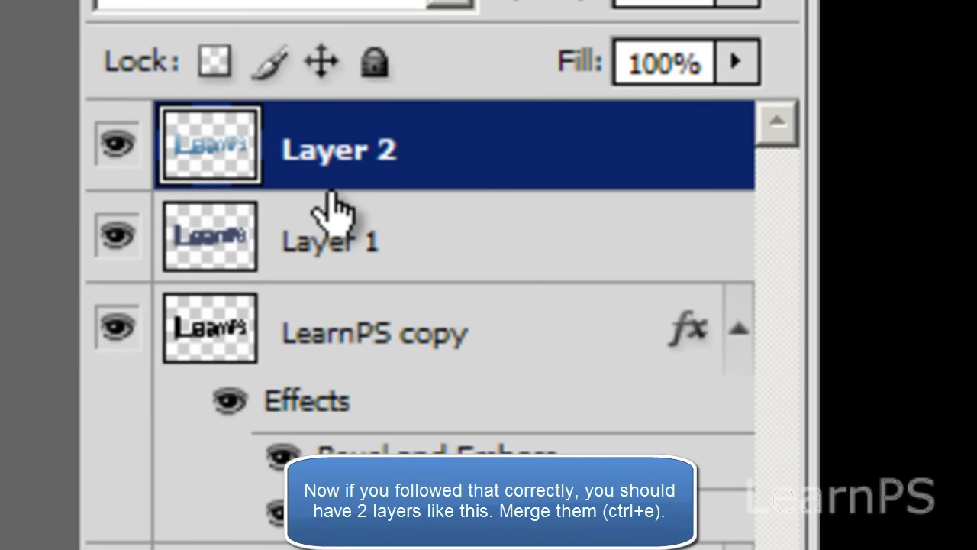
pyautogui.hotkey('ctrl', 'e')
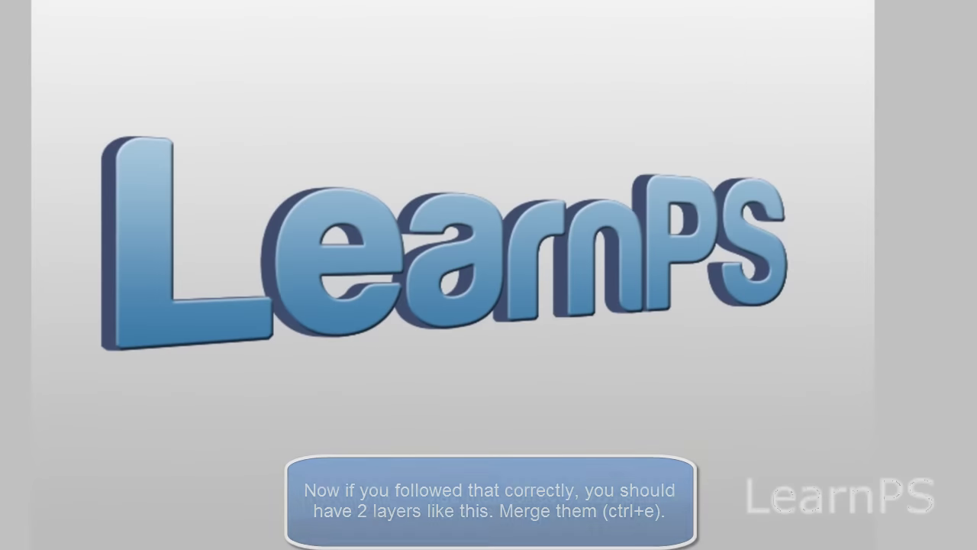
# Flip the merged LearnPS text copy vertically and move it directly below the original.
pyautogui.hotkey('ctrl', 't')
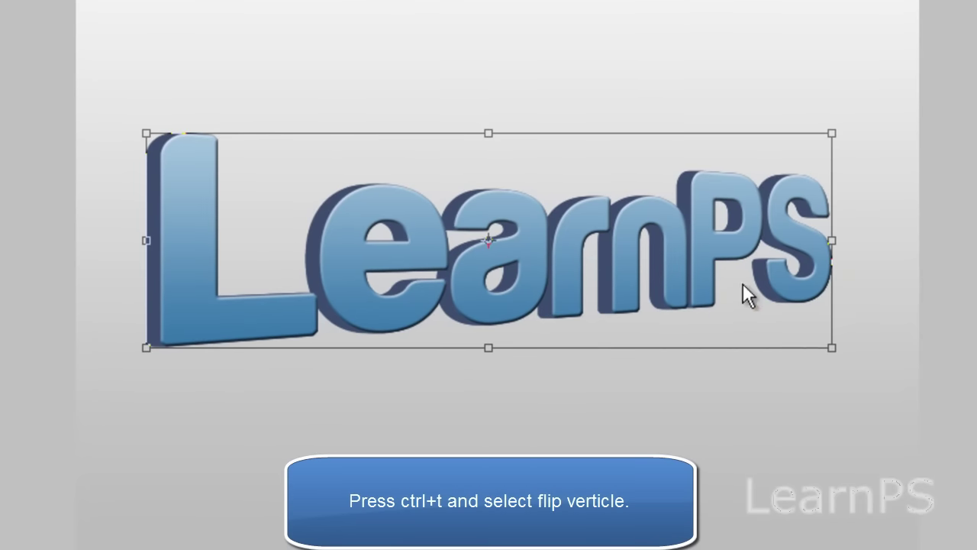
pyautogui.rightClick(742, 283)
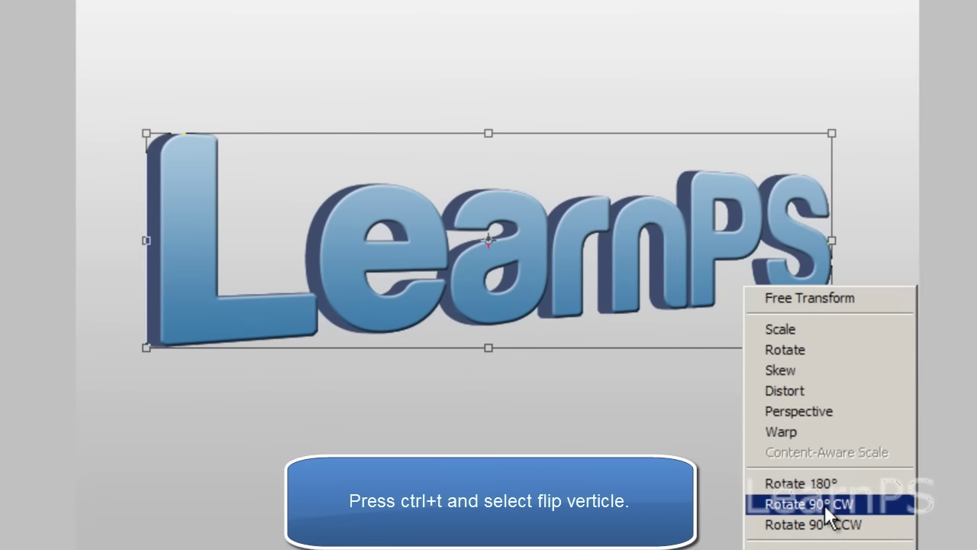
pyautogui.click(824, 500)
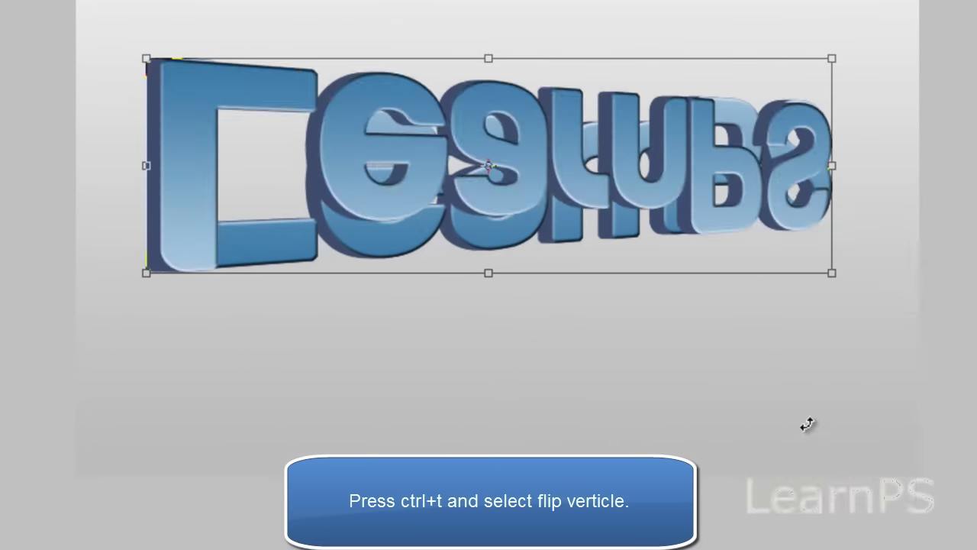
pyautogui.moveTo(748, 148); pyautogui.dragTo(747, 362)
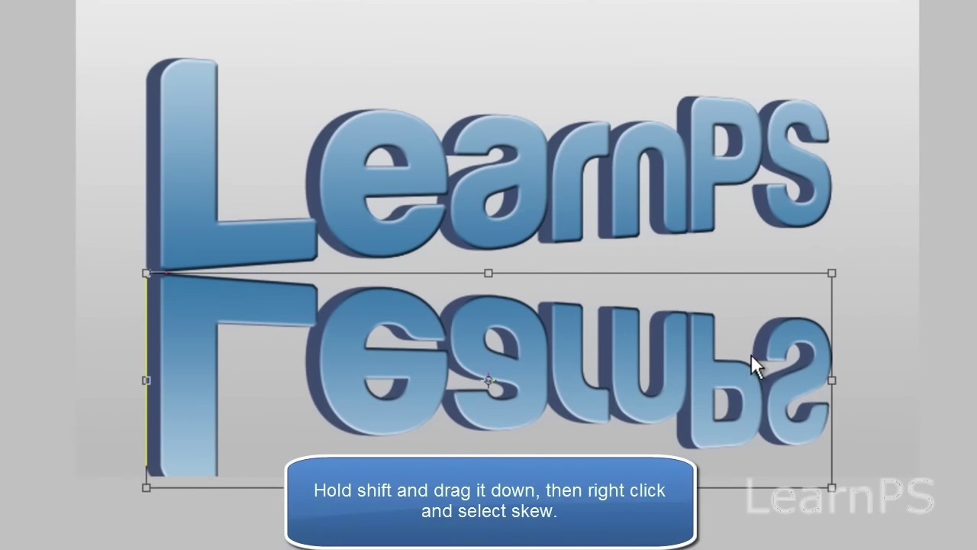
# Skew the flipped copy, raising its right side to line up with the letters' bottoms.
pyautogui.rightClick(751, 354)
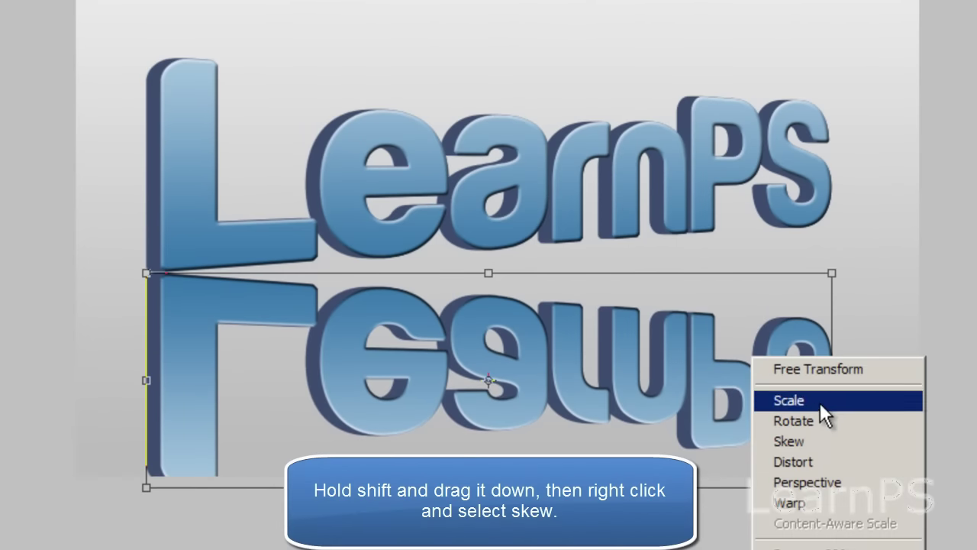
pyautogui.click(828, 449)
pyautogui.moveTo(832, 380); pyautogui.dragTo(839, 293)
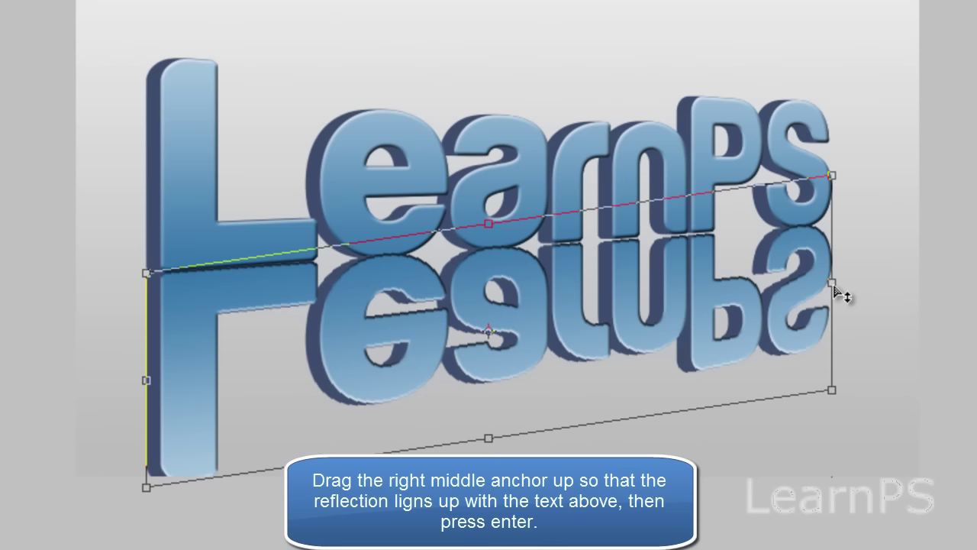
# Commit the reflection transform, enter Quick Mask, and pick a black-to-white gradient.
pyautogui.press('Return')
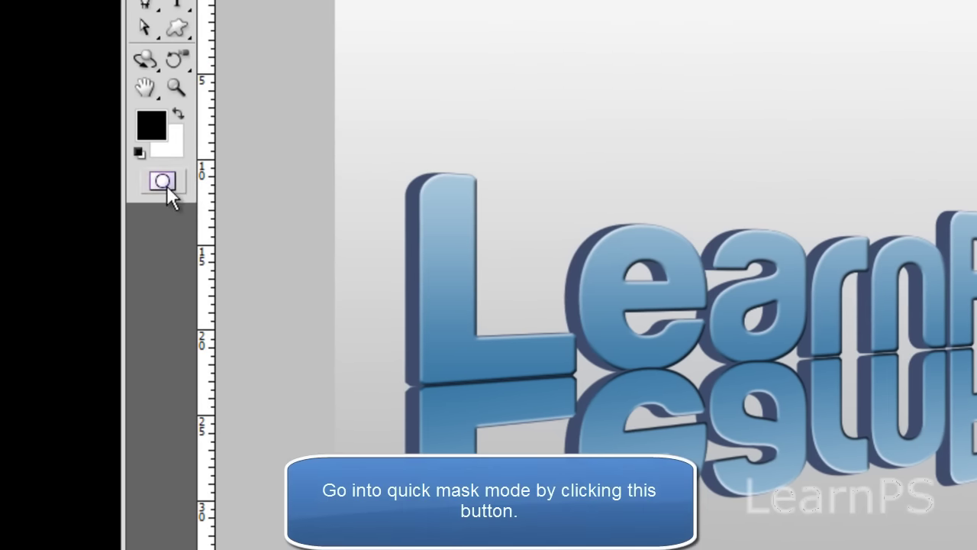
pyautogui.click(166, 186)
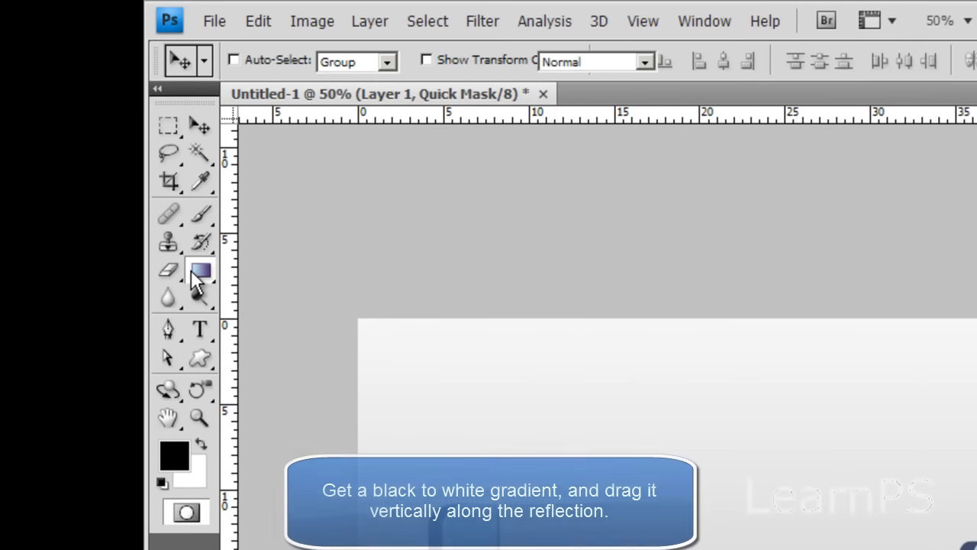
pyautogui.click(197, 274)
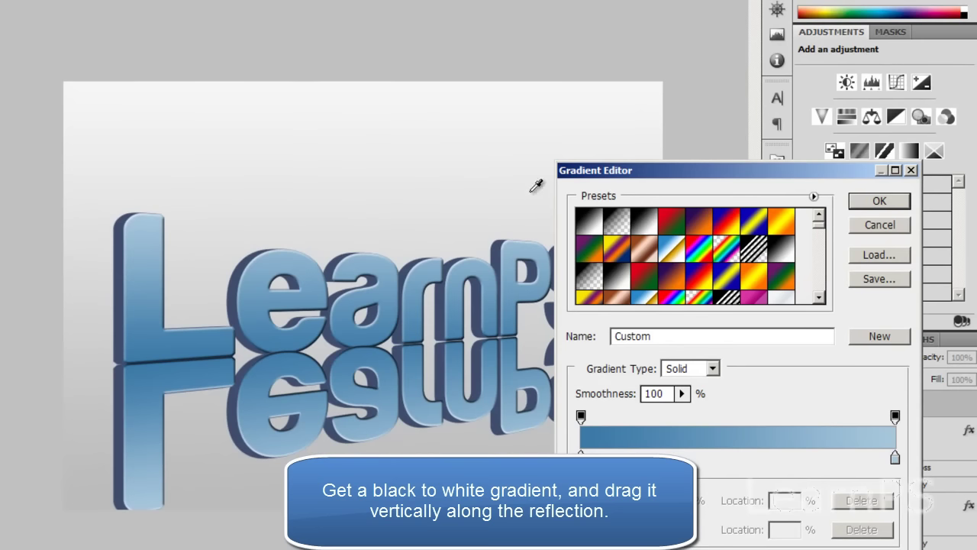
pyautogui.click(580, 228)
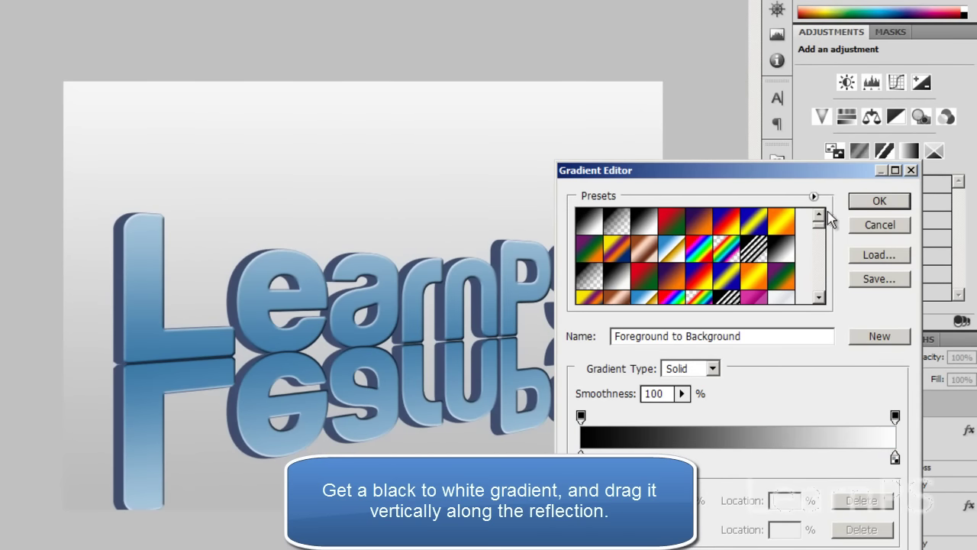
pyautogui.click(860, 207)
# Draw a vertical gradient mask over the reflection and delete its lower part.
pyautogui.moveTo(467, 340); pyautogui.dragTo(464, 511)
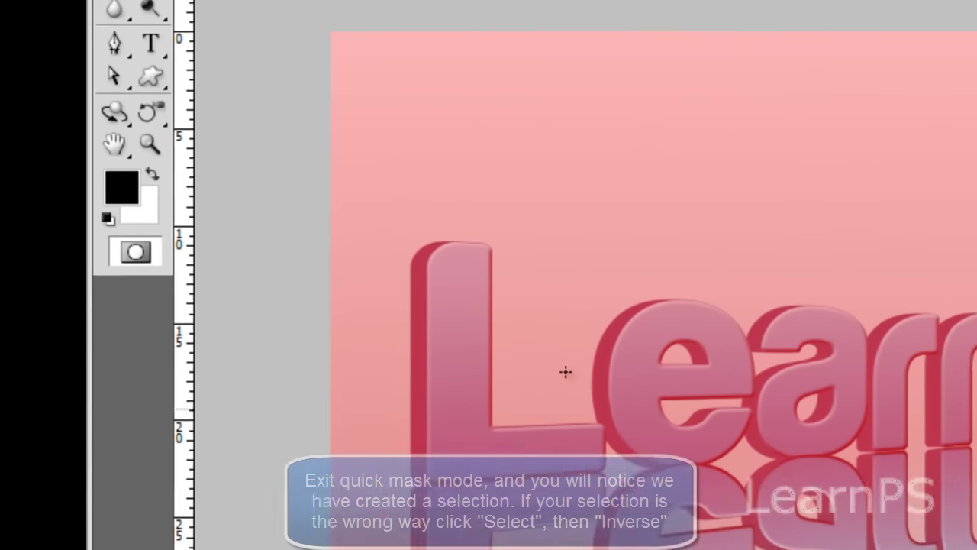
pyautogui.click(143, 255)
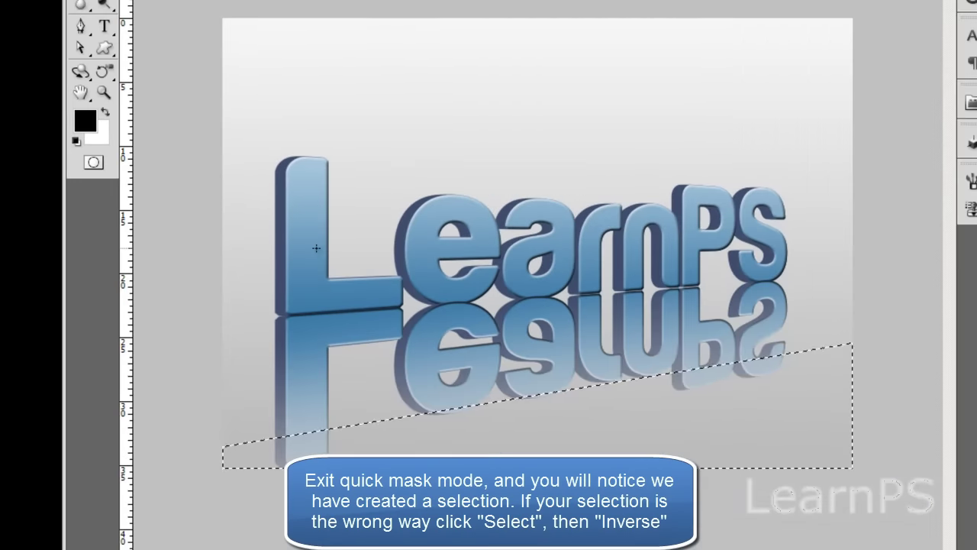
pyautogui.press('Delete')
pyautogui.press('Delete')
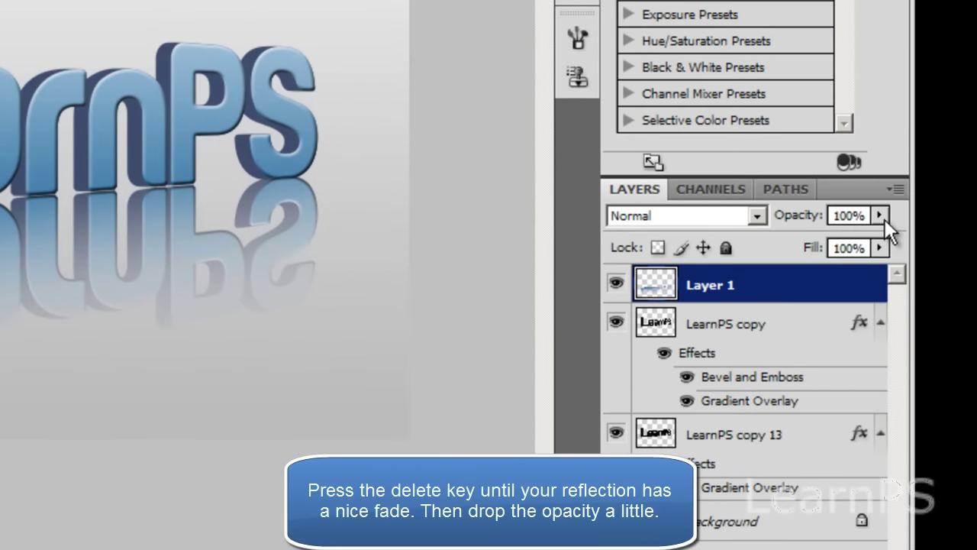
# Lower the reflection layer, Layer 1, to 42% opacity.
pyautogui.click(879, 215)
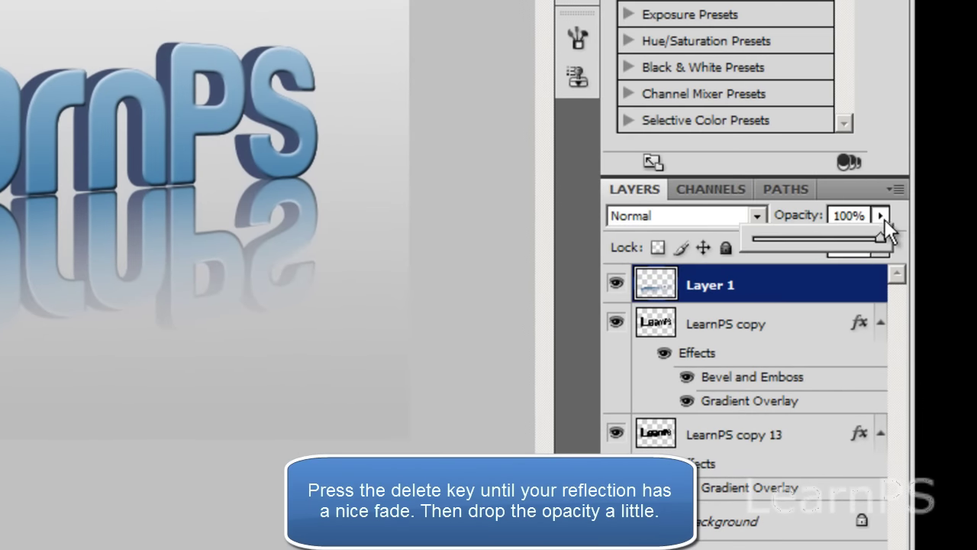
pyautogui.click(792, 243)
pyautogui.moveTo(804, 240); pyautogui.dragTo(809, 241)
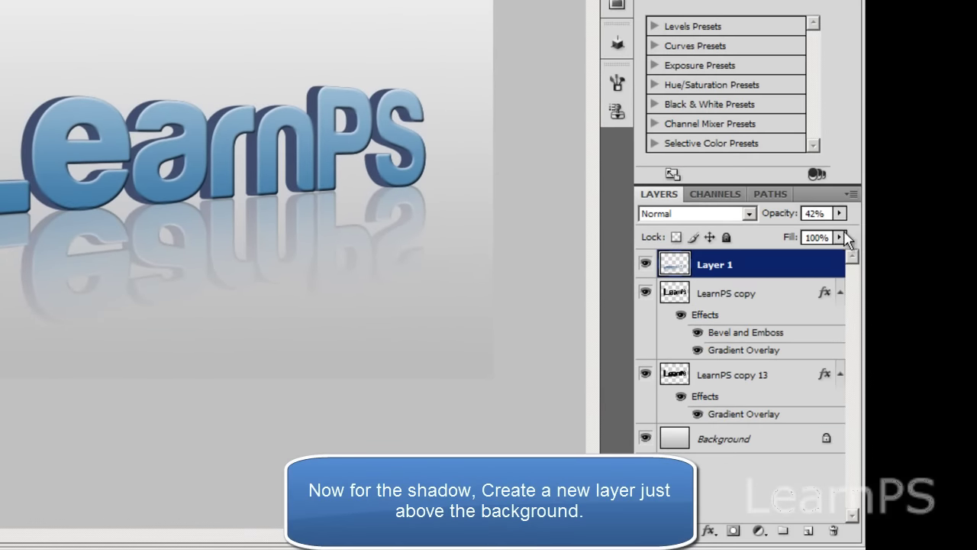
# Add a new layer above Background and select the LearnPS copy letter pixels.
pyautogui.click(729, 446)
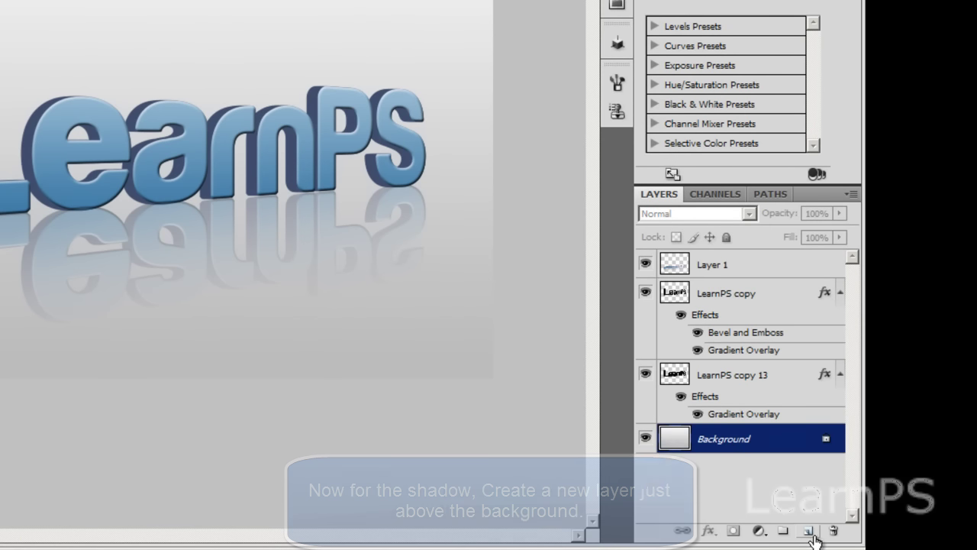
pyautogui.click(809, 530)
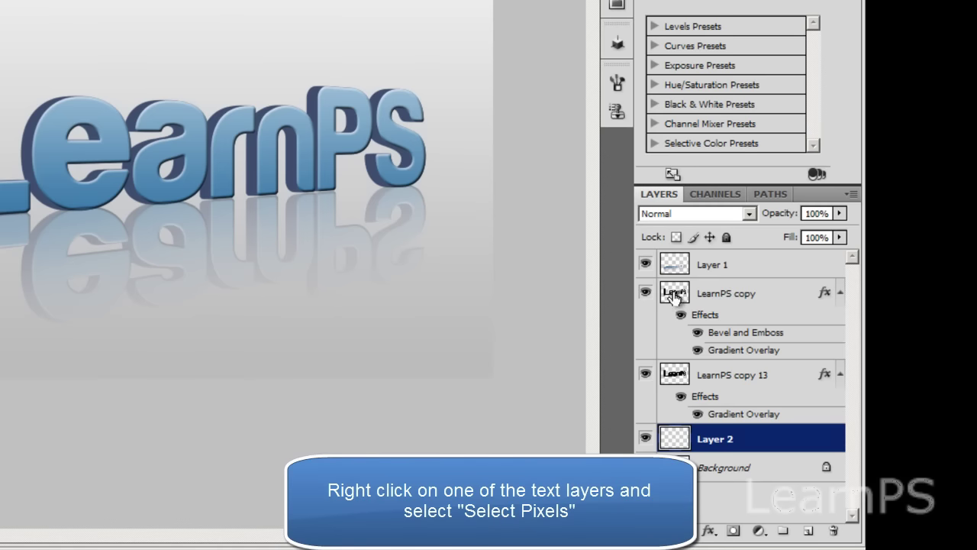
pyautogui.rightClick(674, 297)
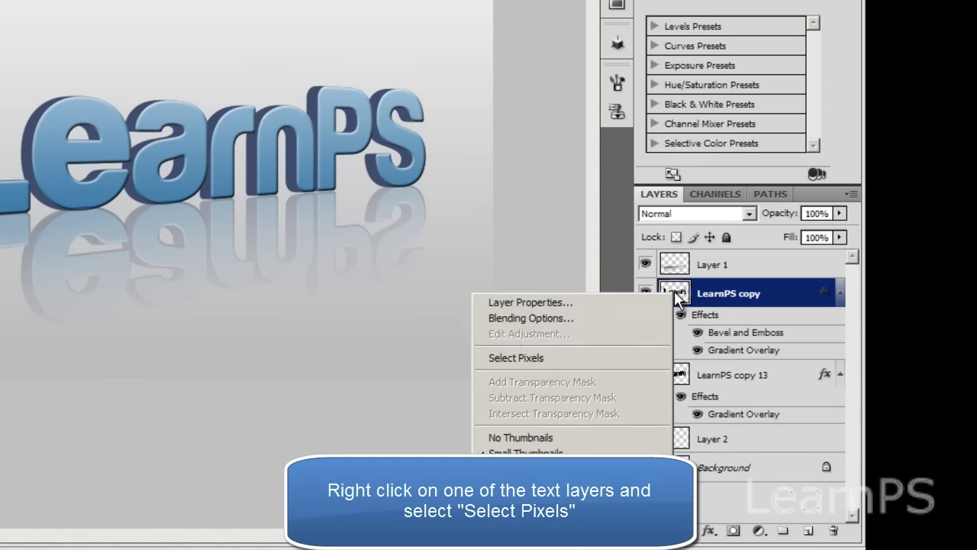
pyautogui.click(593, 366)
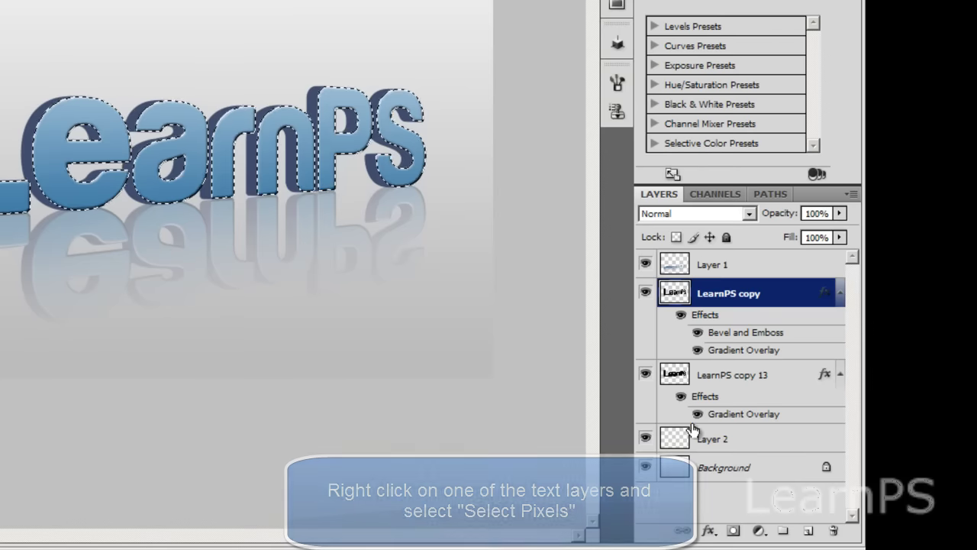
# Fill the letter selection with black on Layer 2, then deselect.
pyautogui.click(713, 443)
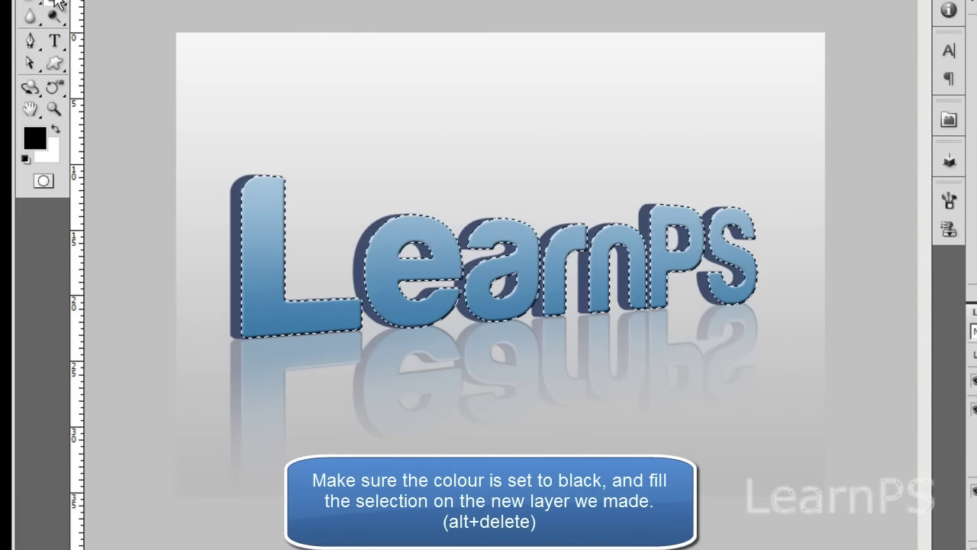
pyautogui.click(31, 145)
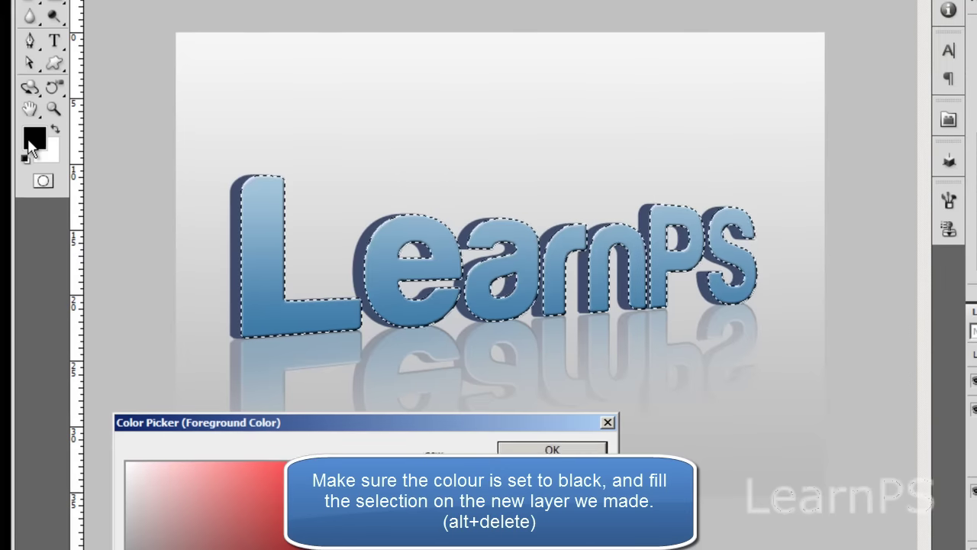
pyautogui.press('Return')
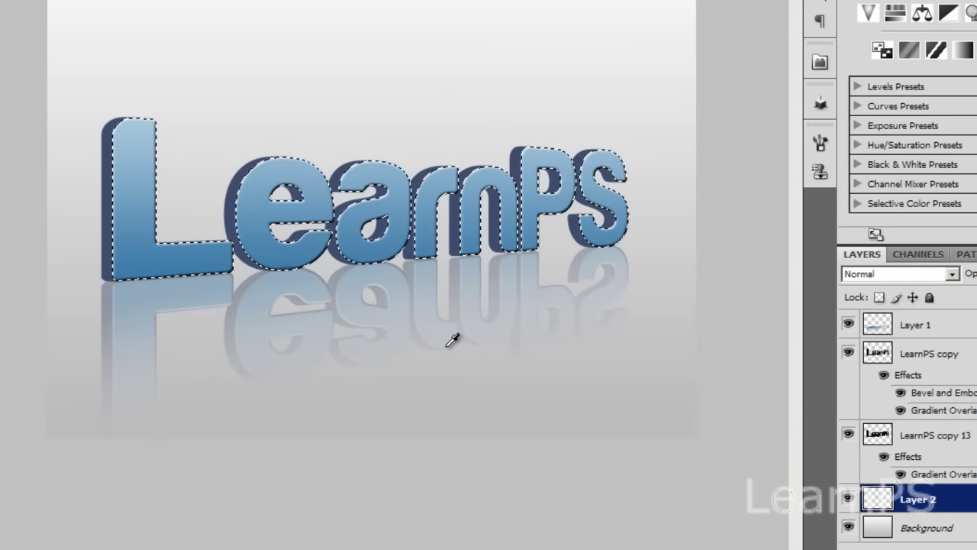
pyautogui.hotkey('alt', 'Delete')
pyautogui.hotkey('ctrl', 'd')
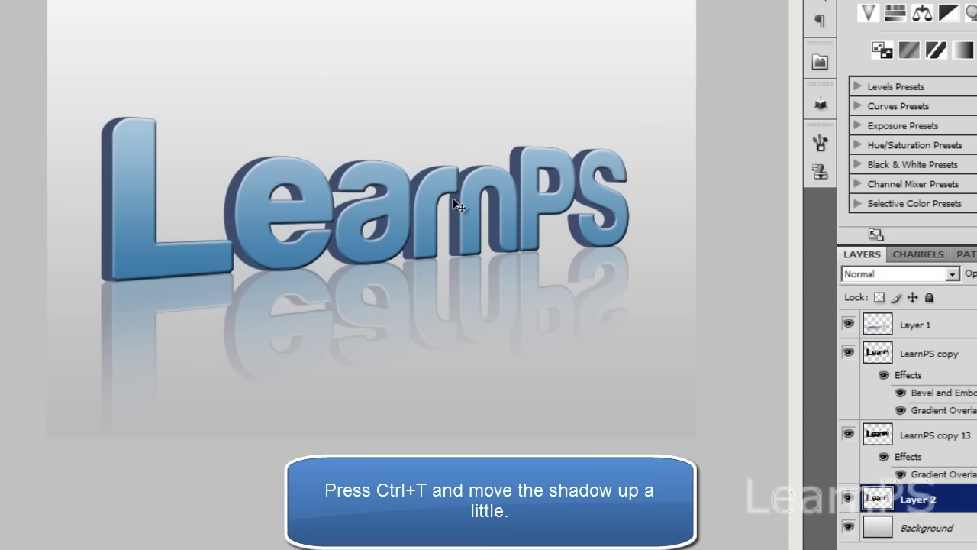
# Move the black shadow up above the text.
pyautogui.hotkey('ctrl', 't')
pyautogui.moveTo(387, 178); pyautogui.dragTo(375, 98)
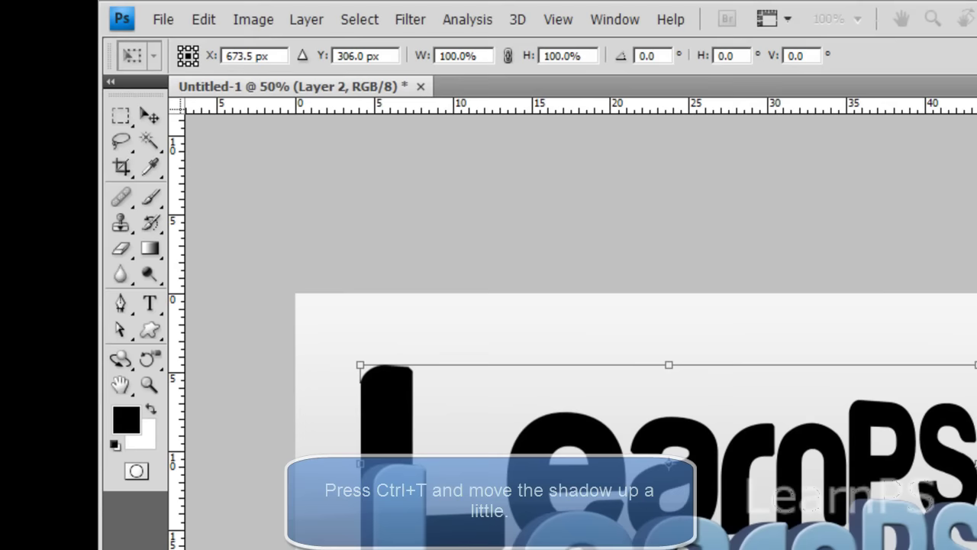
pyautogui.press('Return')
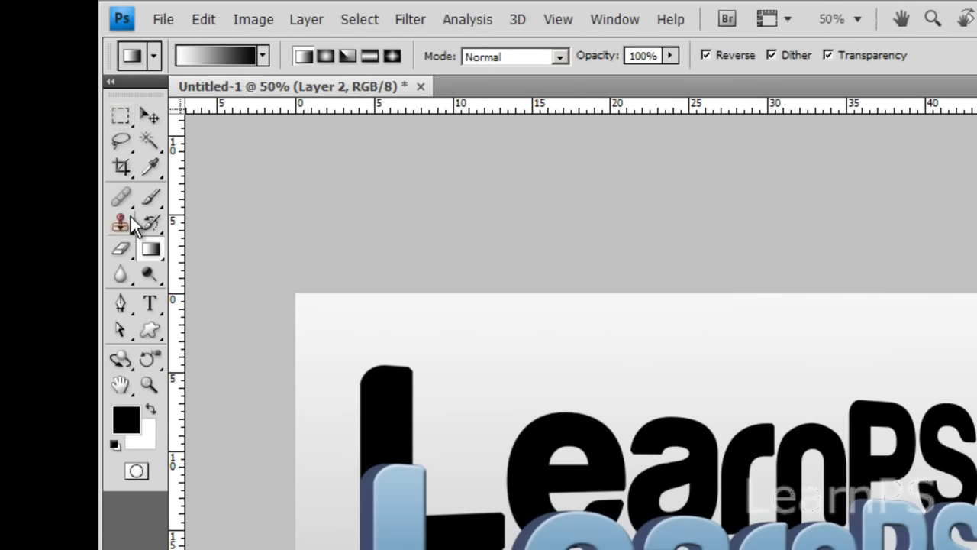
# Select the shadow's lower half and cut it onto a new layer.
pyautogui.click(124, 119)
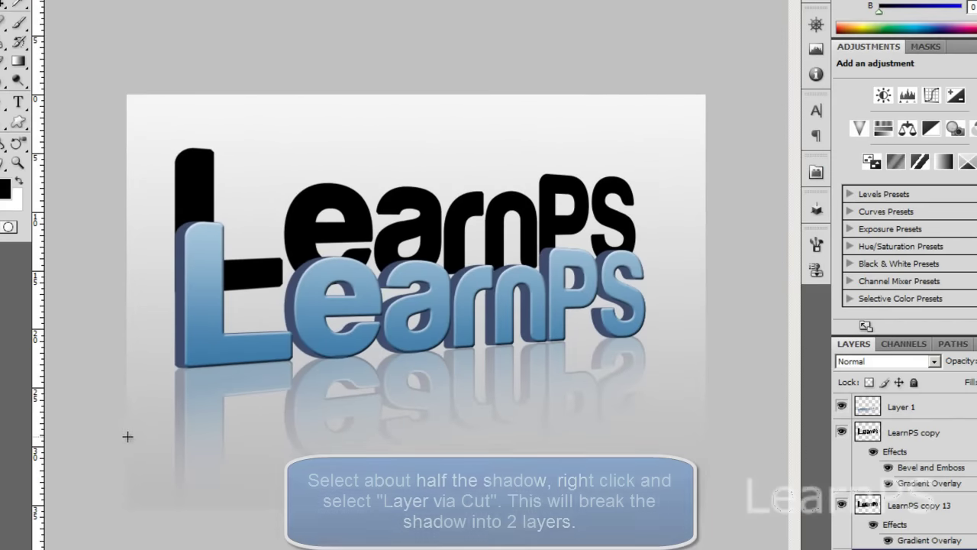
pyautogui.moveTo(126, 433); pyautogui.dragTo(278, 392)
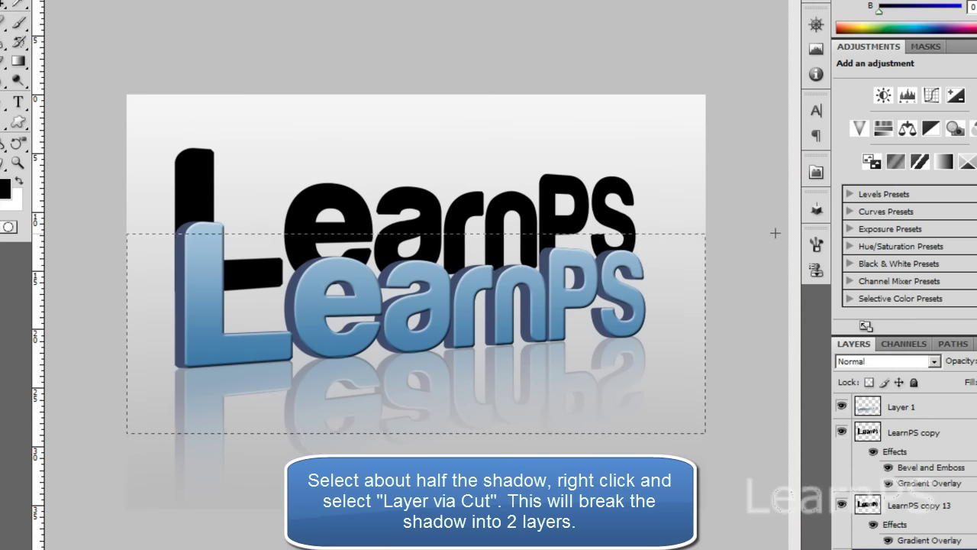
pyautogui.moveTo(778, 223); pyautogui.dragTo(780, 226)
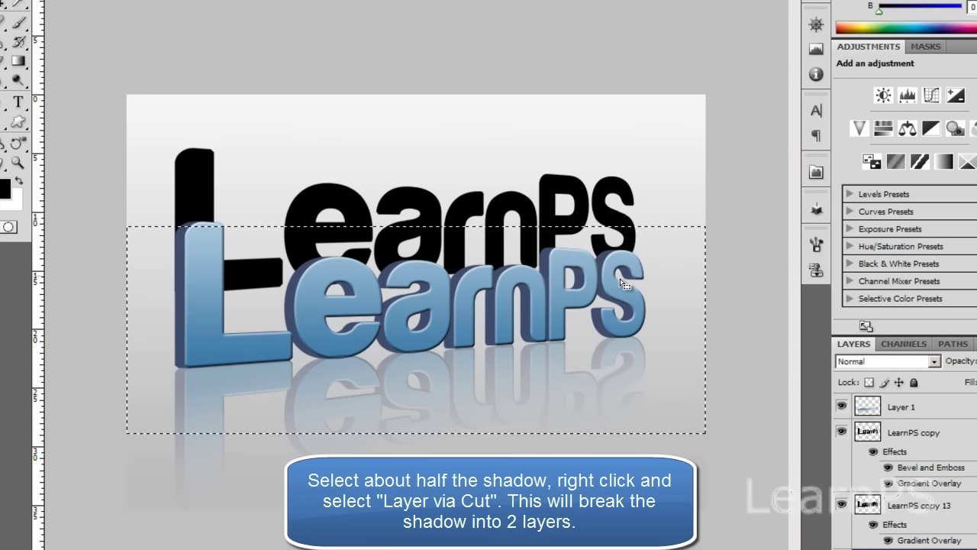
pyautogui.rightClick(469, 263)
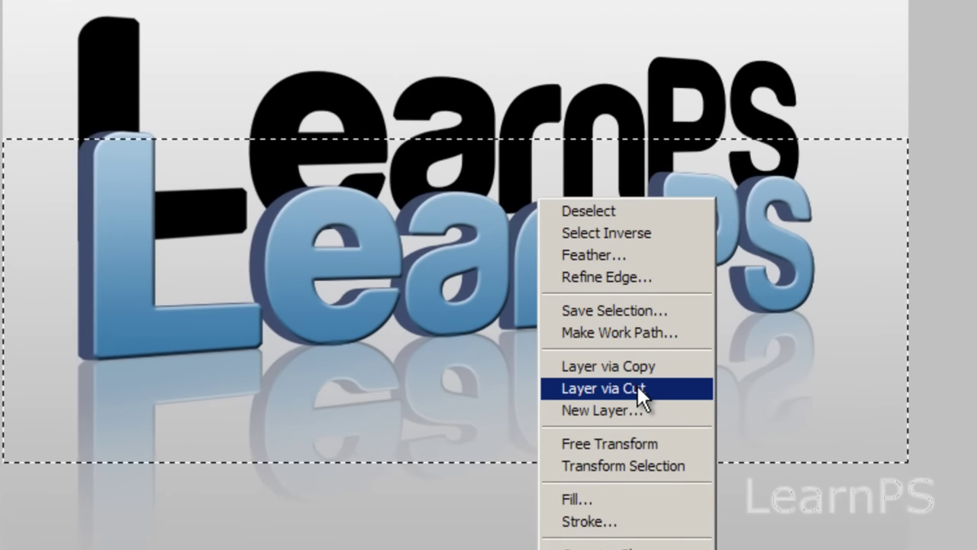
pyautogui.click(637, 388)
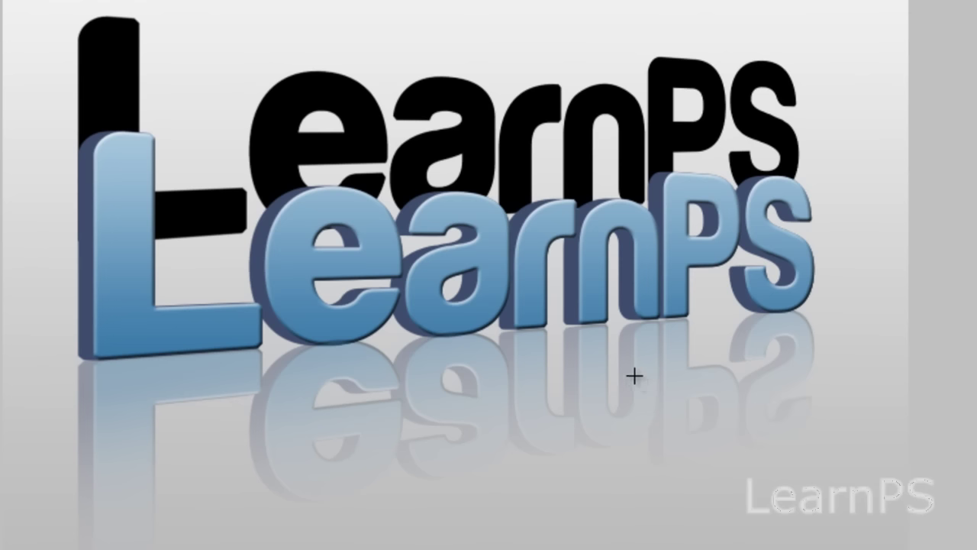
# Skew the split-off shadow piece, slanting its bottom sideways.
pyautogui.hotkey('ctrl', 't')
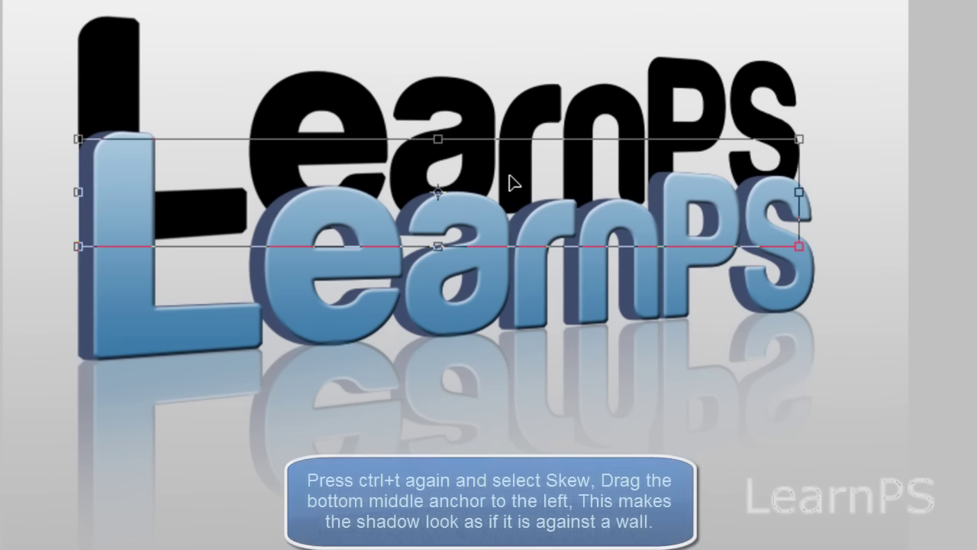
pyautogui.rightClick(524, 181)
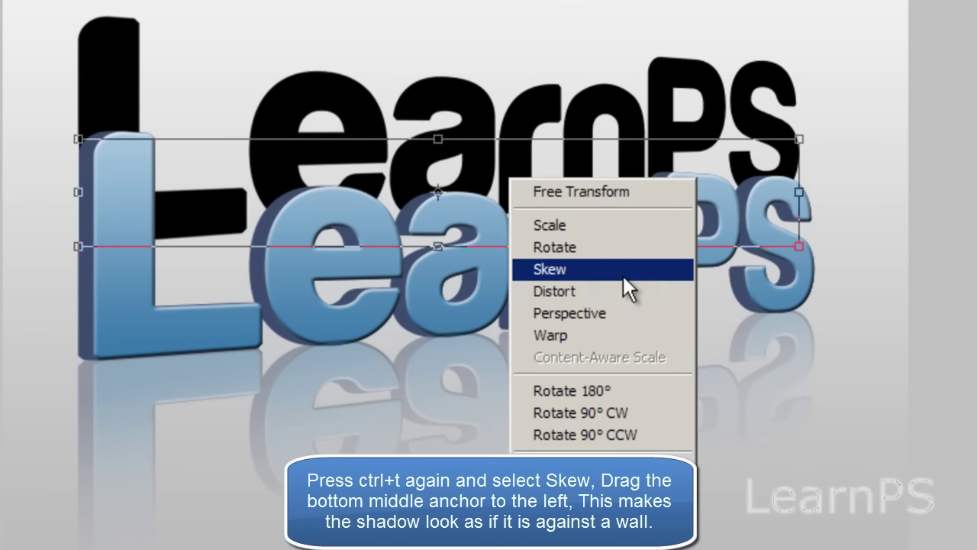
pyautogui.click(624, 271)
pyautogui.moveTo(440, 246)
pyautogui.mouseDown()
pyautogui.moveTo(631, 253)
pyautogui.moveTo(619, 243)
pyautogui.mouseUp()
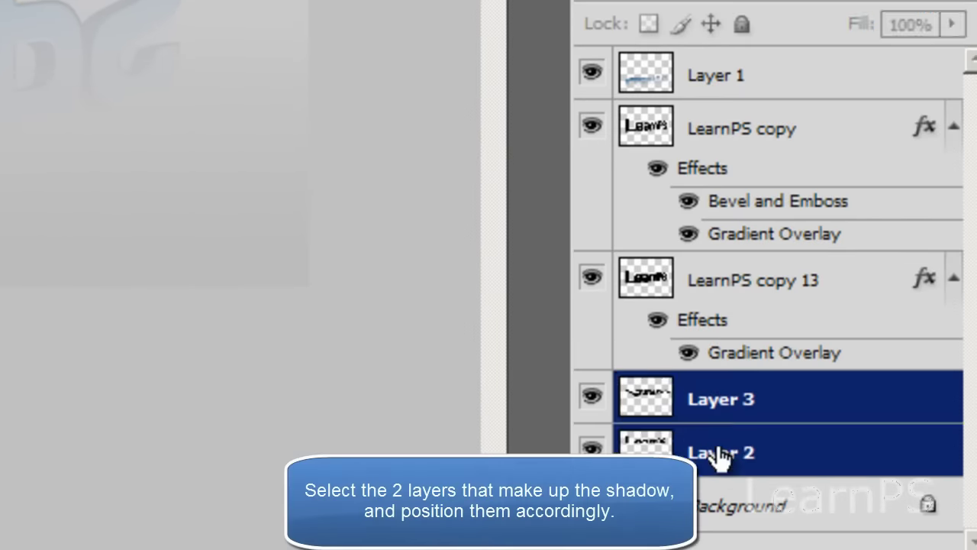
# Move both shadow pieces behind the text and merge Layer 3 down into Layer 2.
pyautogui.keyDown('shift'); pyautogui.click(725, 460); pyautogui.keyUp('shift')
pyautogui.moveTo(504, 284)
pyautogui.mouseDown()
pyautogui.moveTo(486, 281)
pyautogui.moveTo(481, 293)
pyautogui.mouseUp()
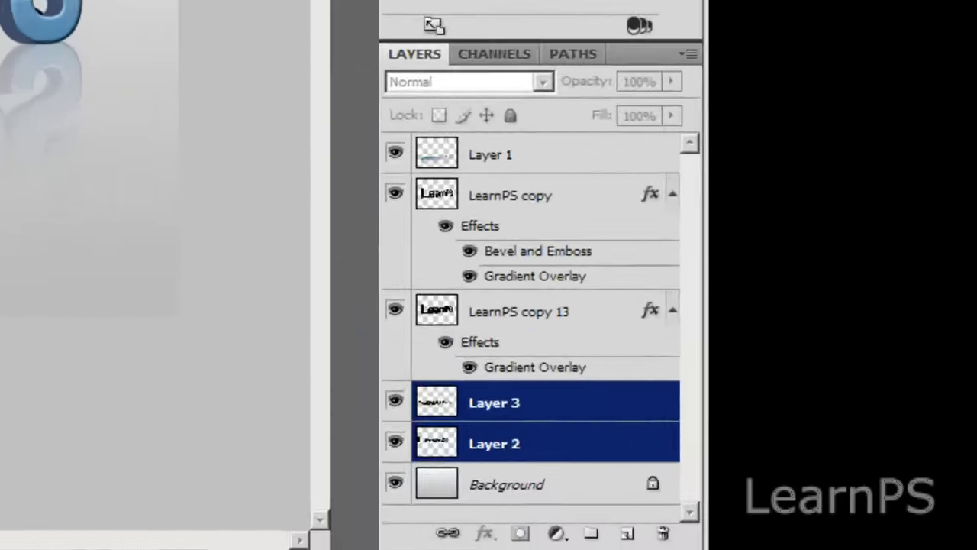
pyautogui.click(416, 365)
pyautogui.rightClick(416, 365)
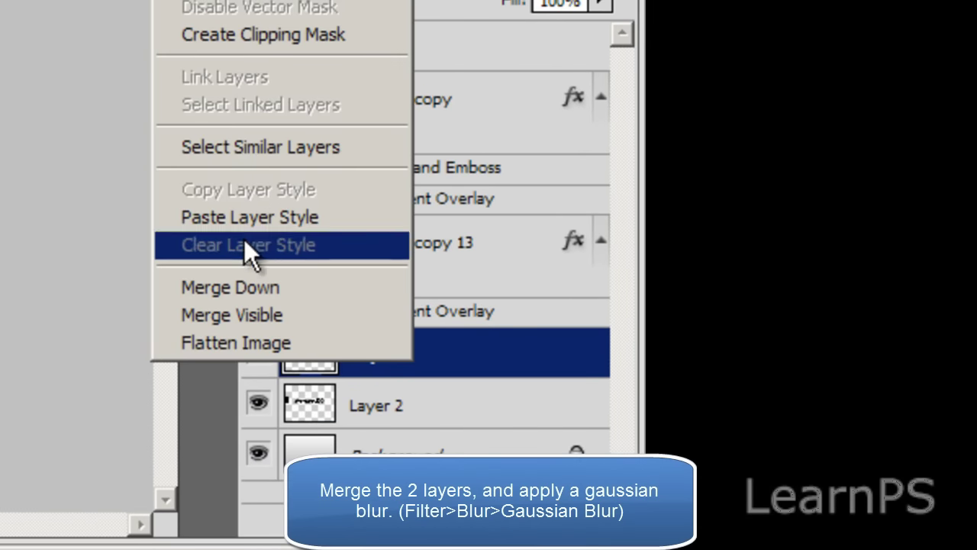
pyautogui.click(241, 287)
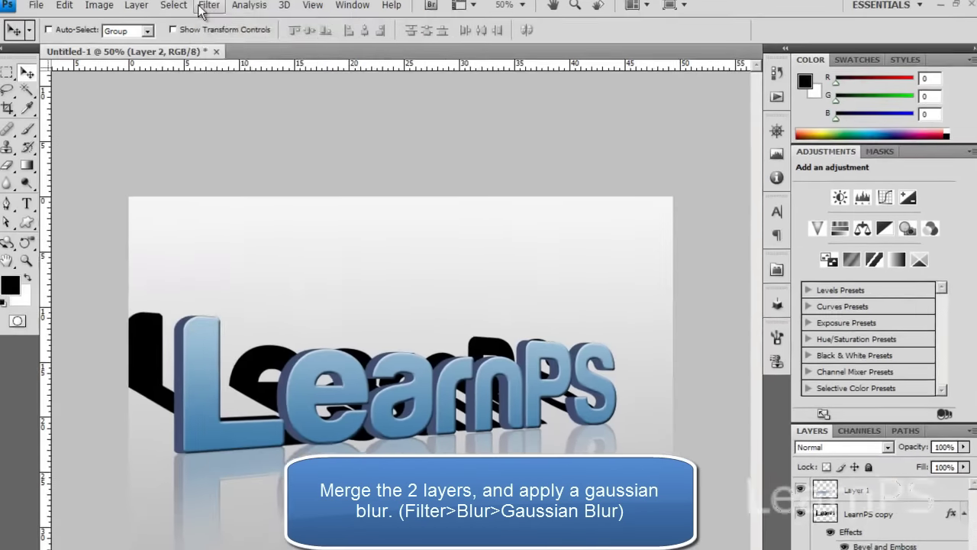
# Apply a Gaussian Blur with an 8.3-pixel radius to the shadow.
pyautogui.click(220, 13)
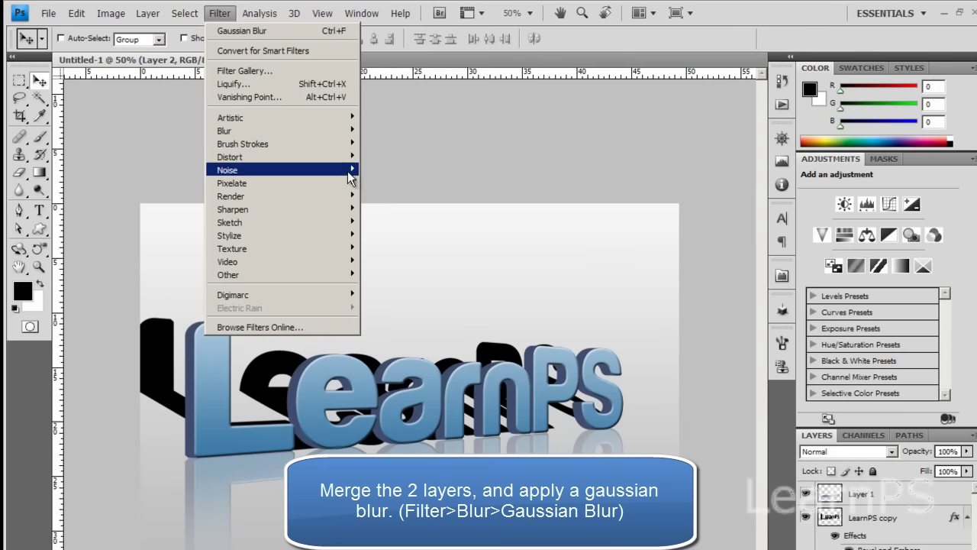
pyautogui.moveTo(231, 137)
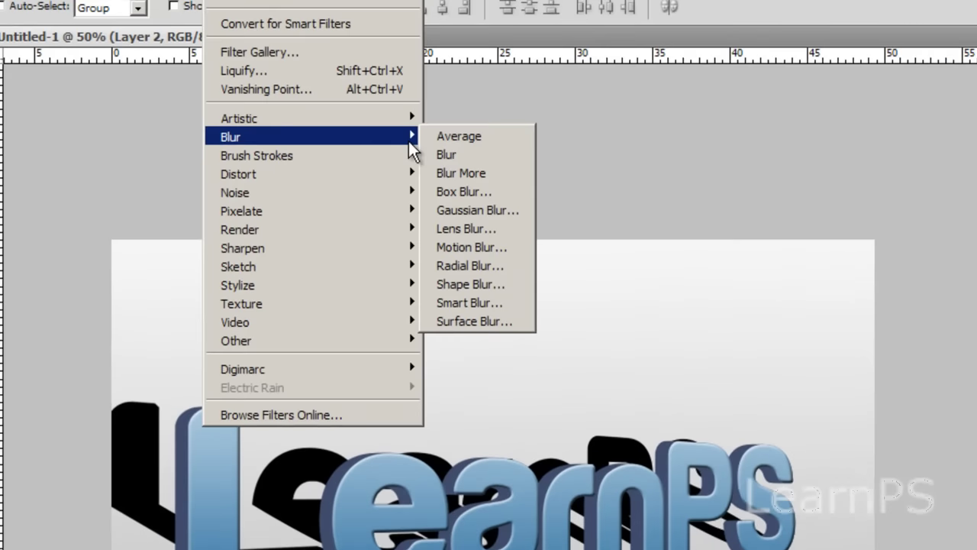
pyautogui.click(464, 211)
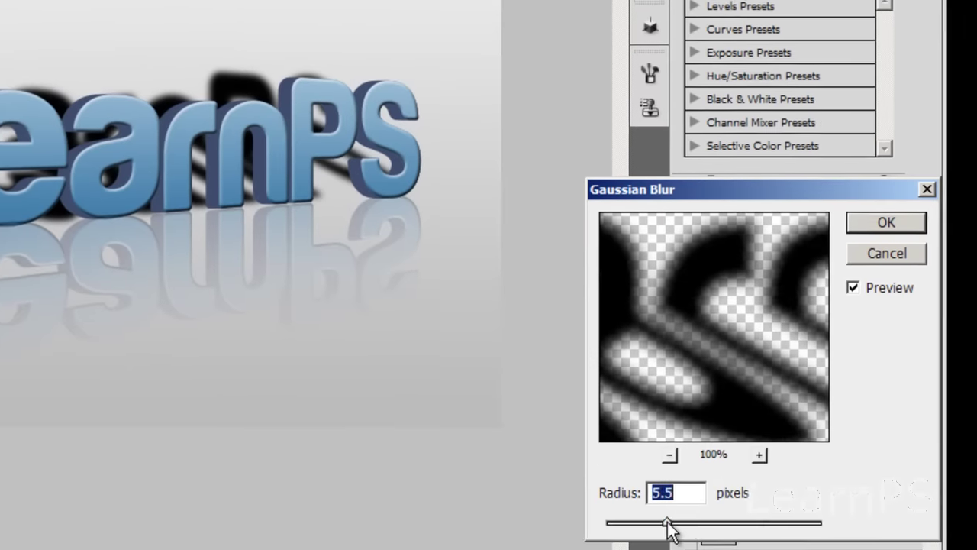
pyautogui.moveTo(665, 524); pyautogui.dragTo(681, 525)
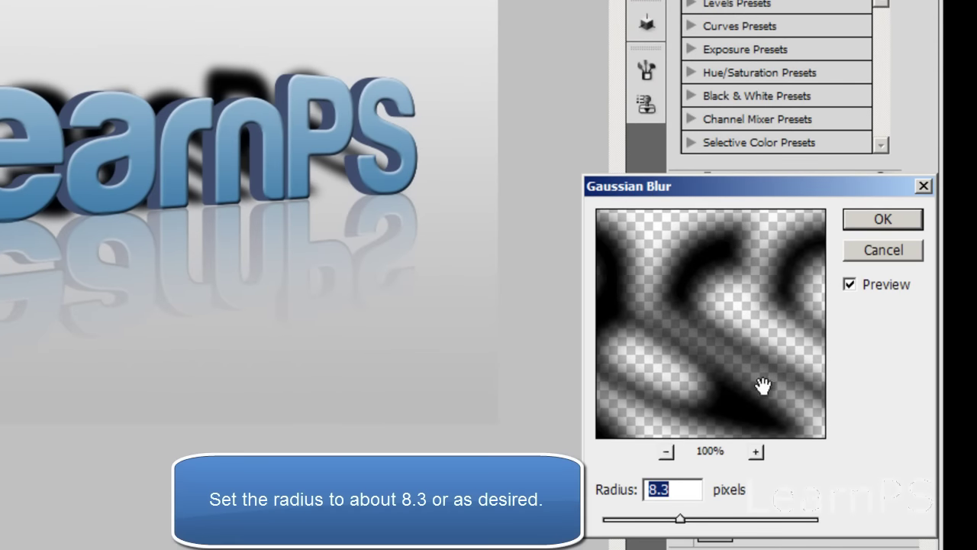
pyautogui.click(856, 226)
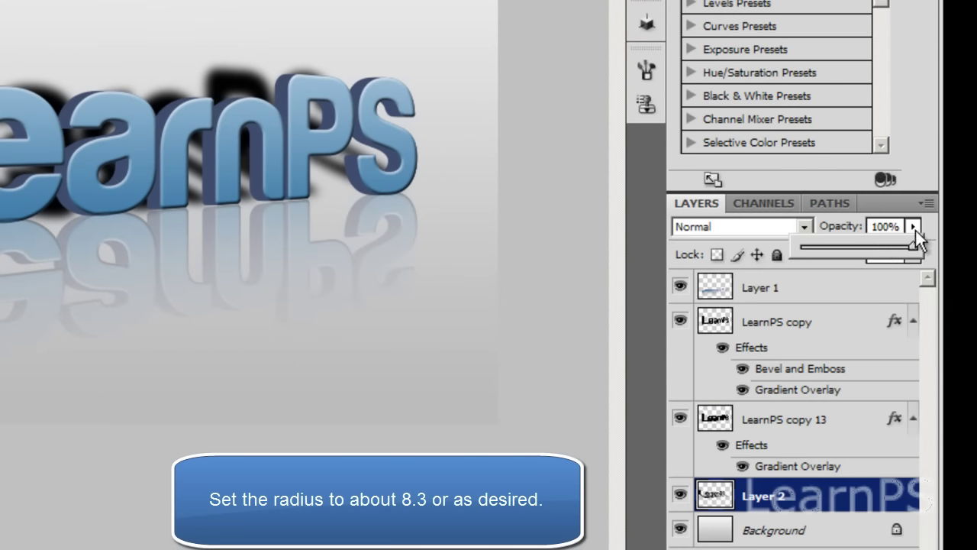
# Lower Layer 2's opacity to 23% for a faint soft shadow.
pyautogui.moveTo(828, 242)
pyautogui.mouseDown()
pyautogui.moveTo(843, 245)
pyautogui.moveTo(825, 242)
pyautogui.mouseUp()
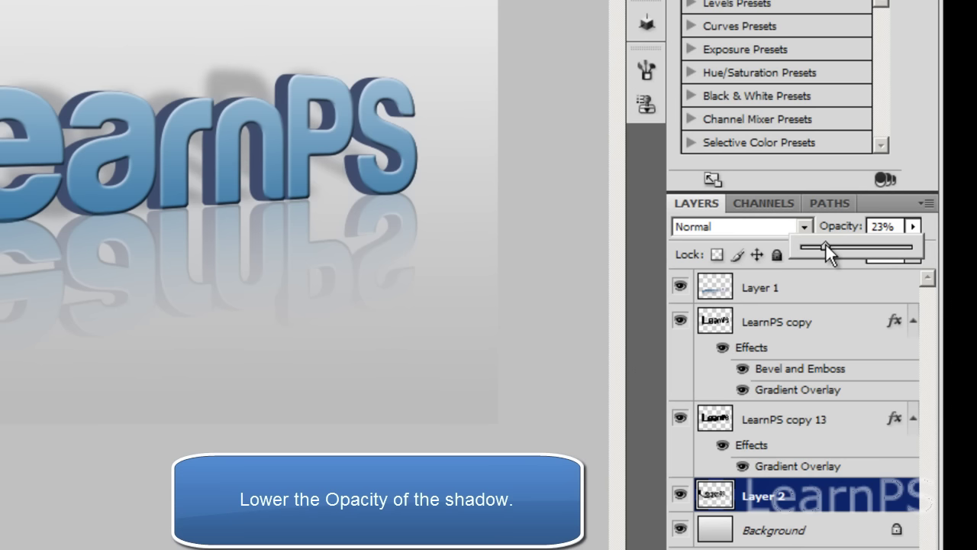